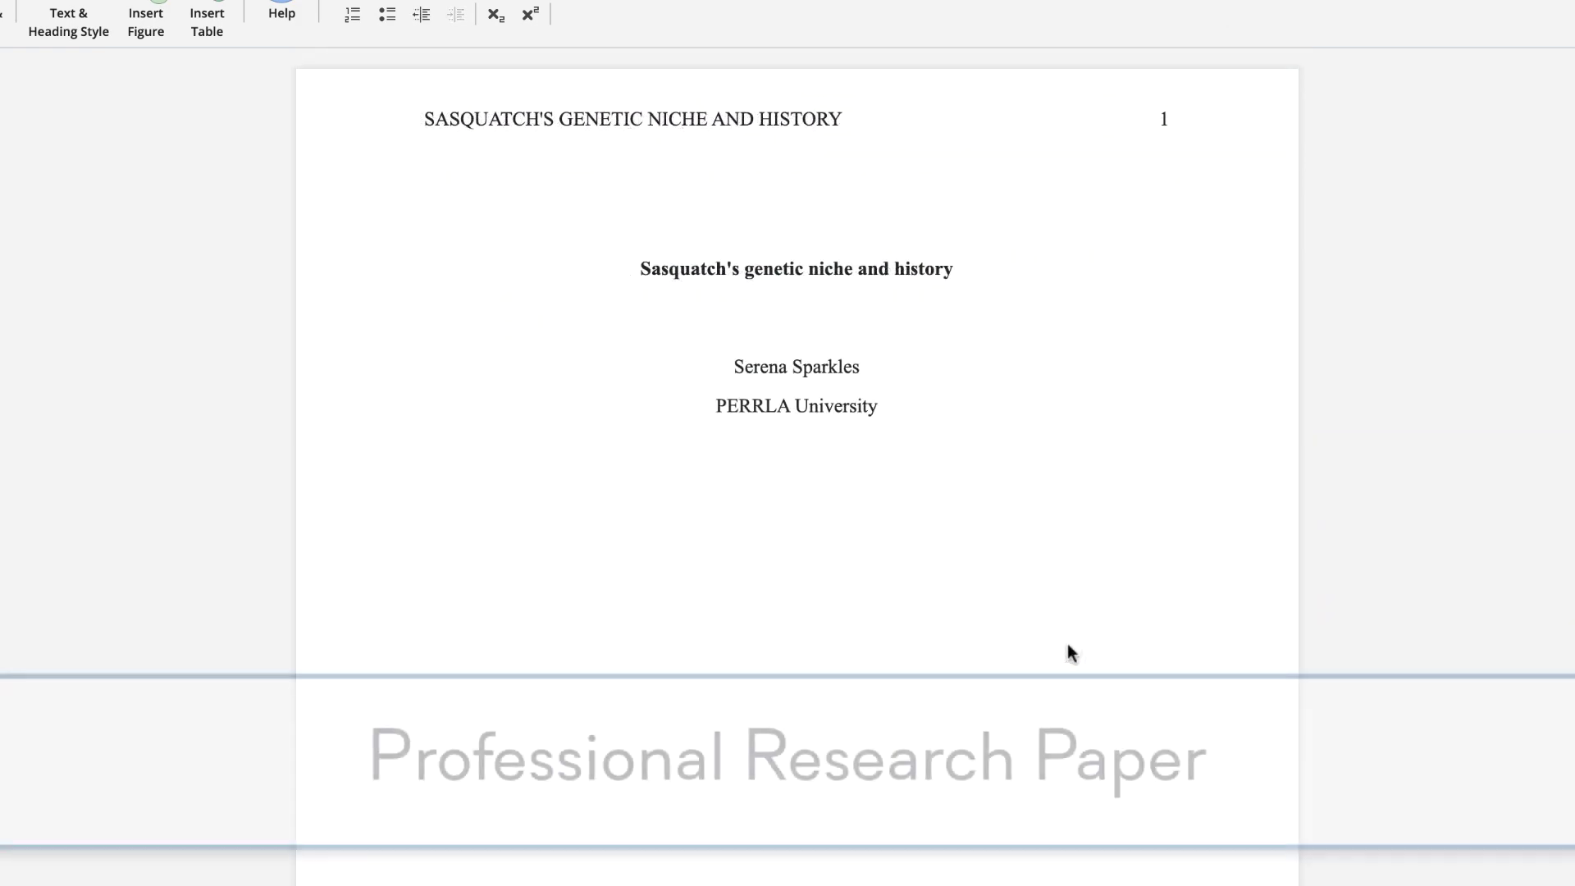
pyautogui.scroll(-10, 1068, 648)
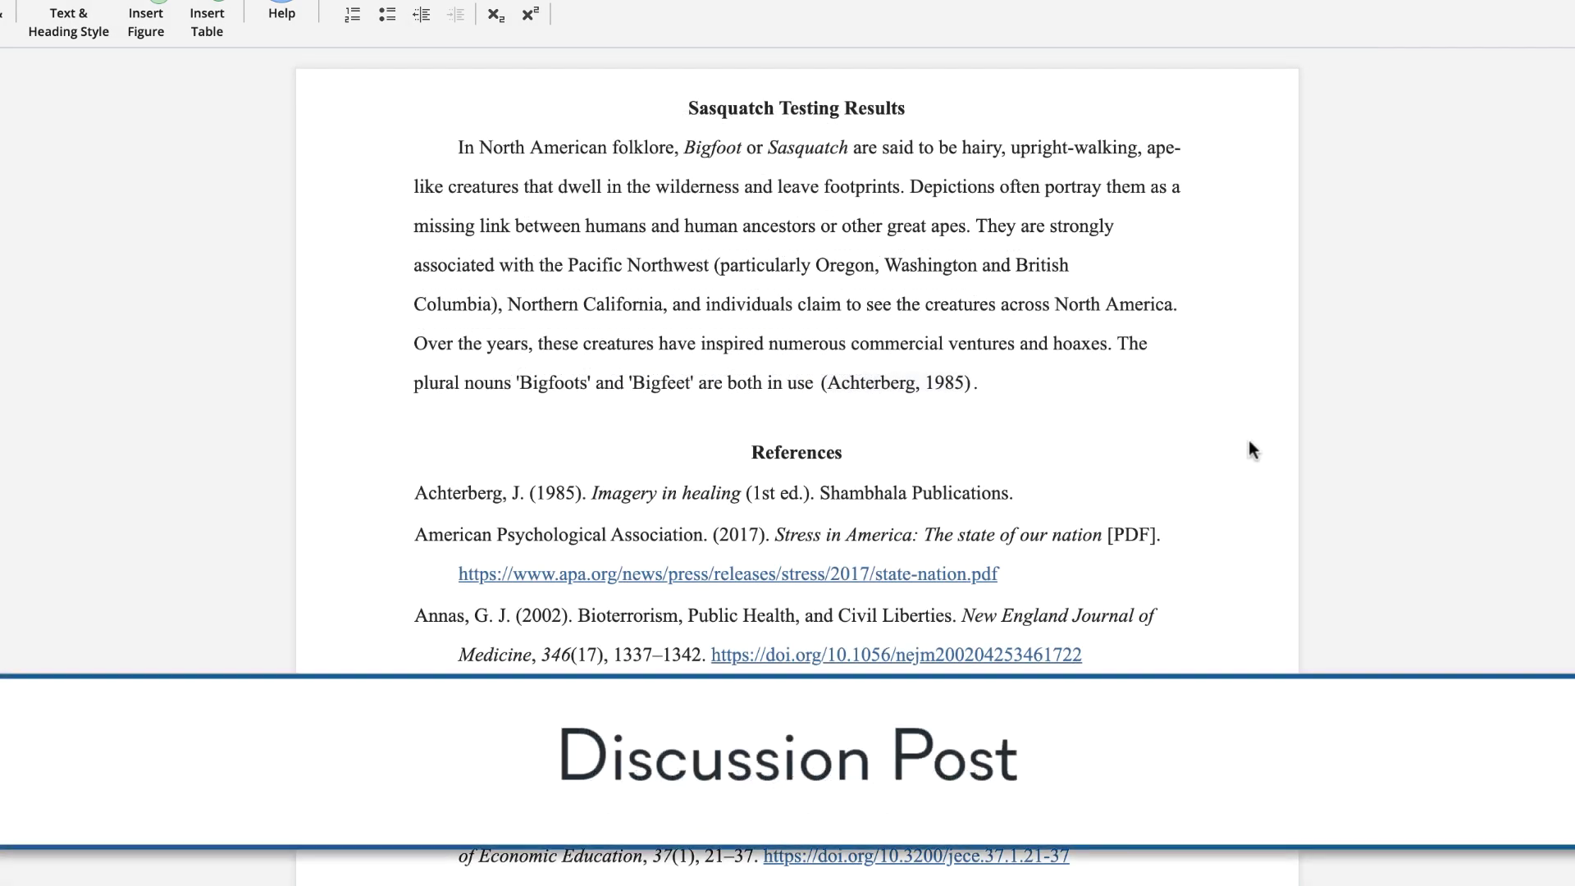
pyautogui.moveTo(671, 102); pyautogui.dragTo(1113, 881)
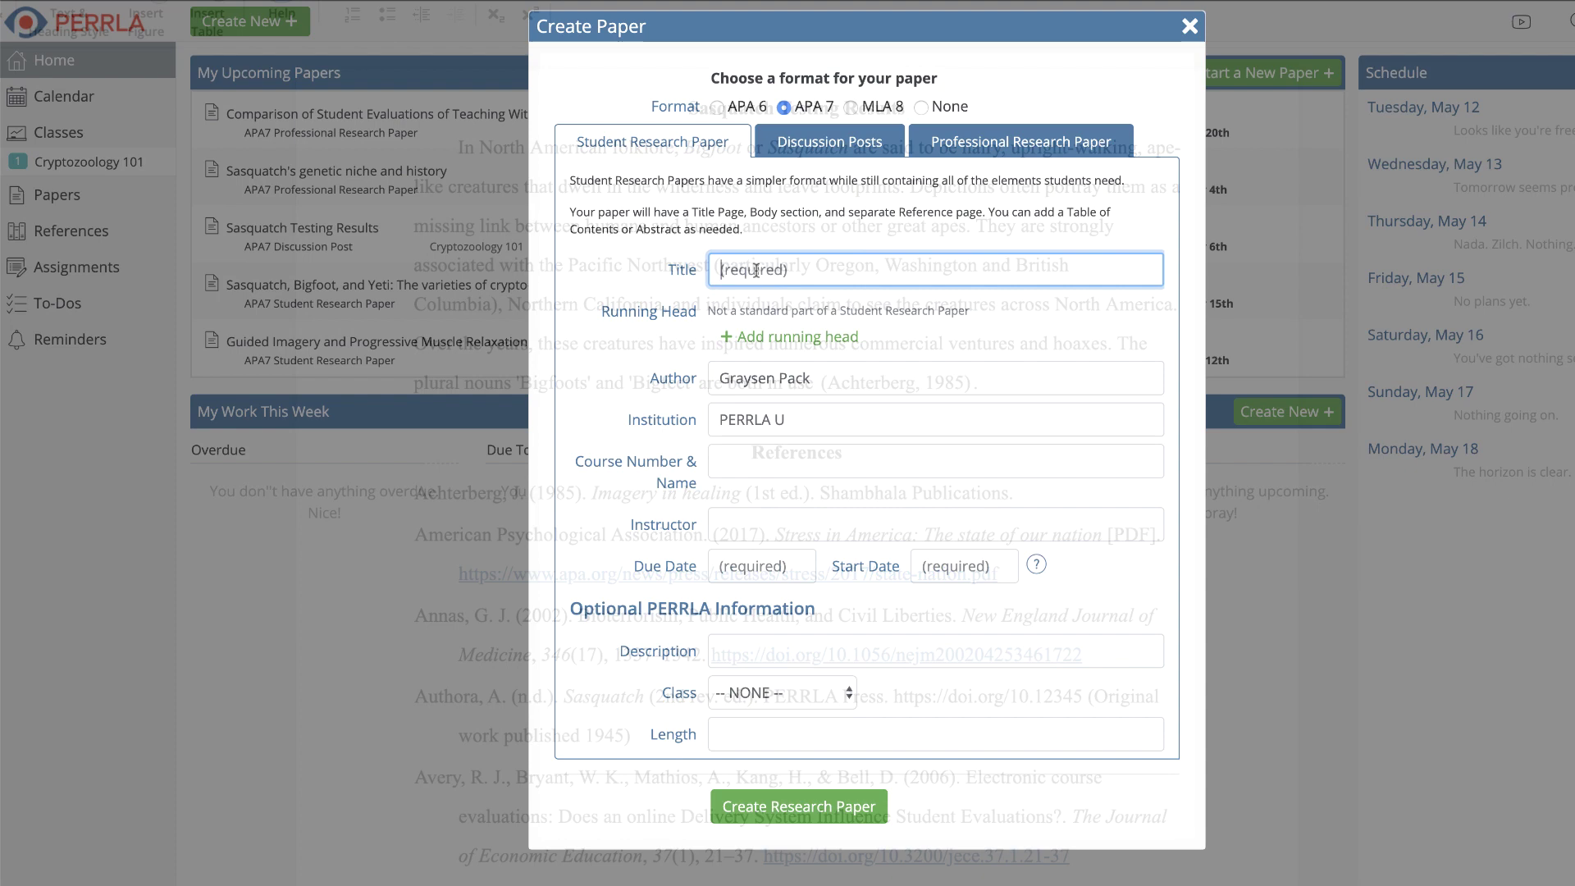
# Enter the paper title "Sasquatch, Bigfoot, and Yeti: The varieties of cryptozoological hominids" for the APA 7 student research paper
pyautogui.write('q')
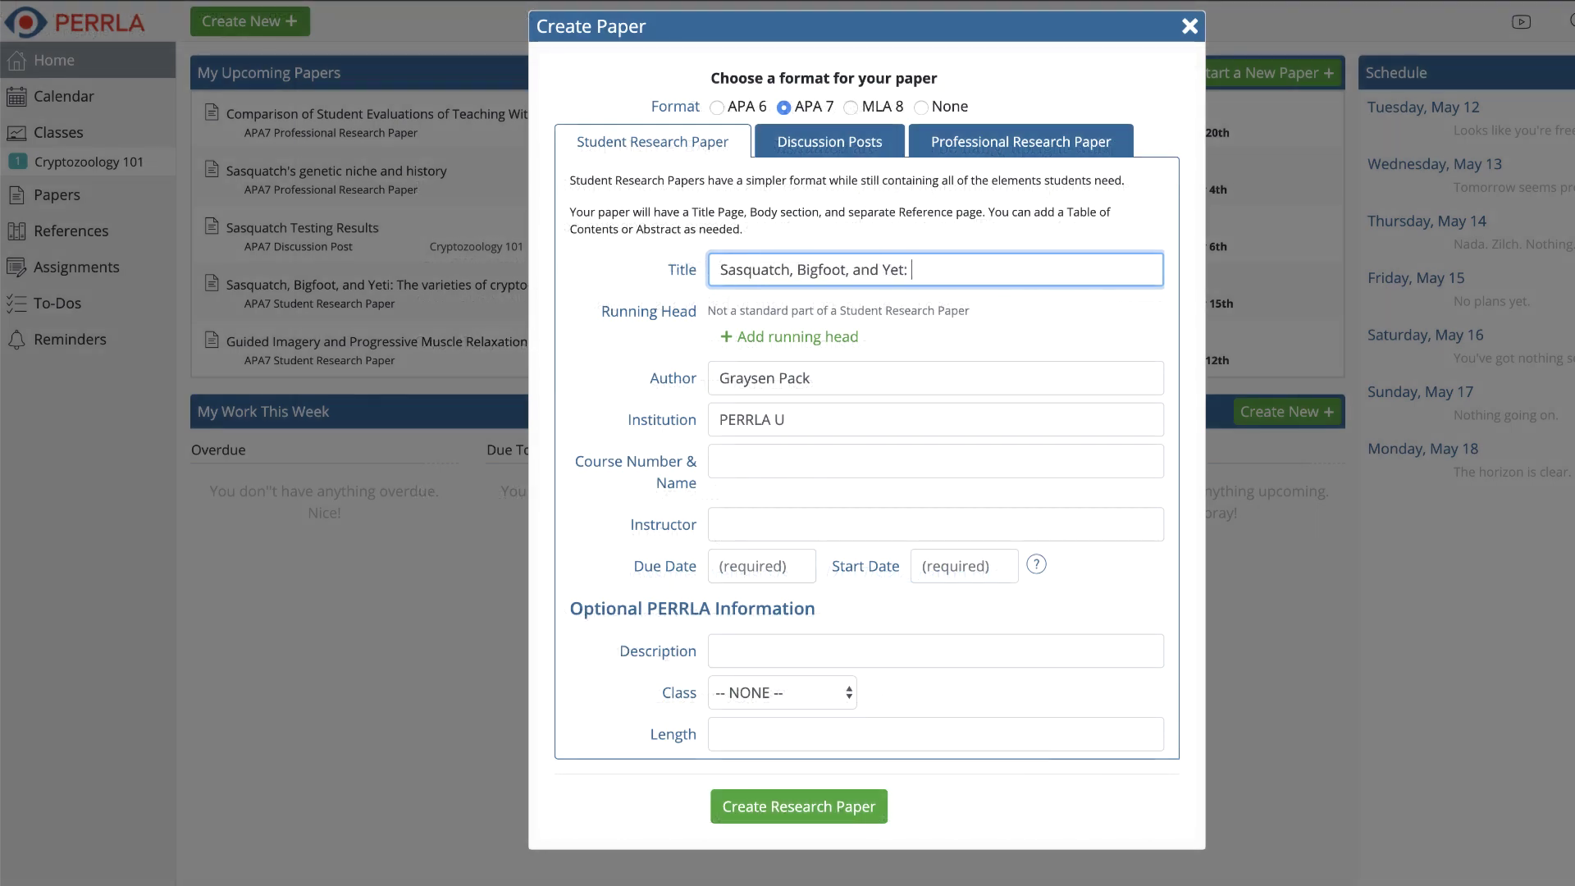
pyautogui.write('uatch, Bigfoot, and Yeti: The varieiteis')
pyautogui.write(' of cryptozool')
pyautogui.press('BackSpace')
pyautogui.write('cal hominids')
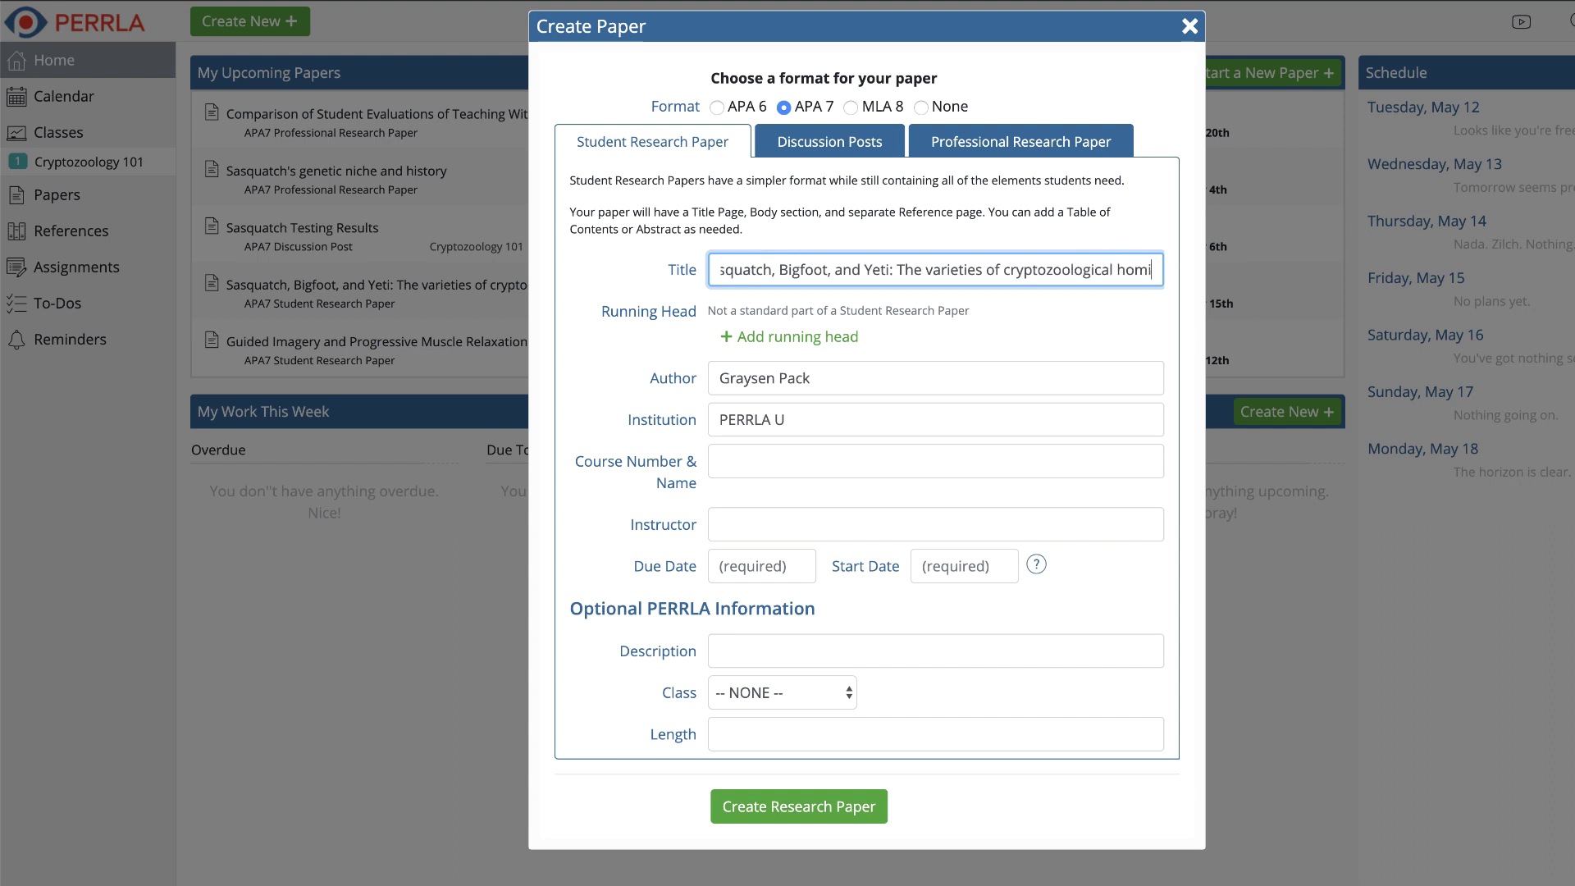
# Set the course number and name to "Cryptozoology 201" and fill in the instructor's name
pyautogui.press('Tab')
pyautogui.press('Tab')
pyautogui.press('Tab')
pyautogui.write('Cryp')
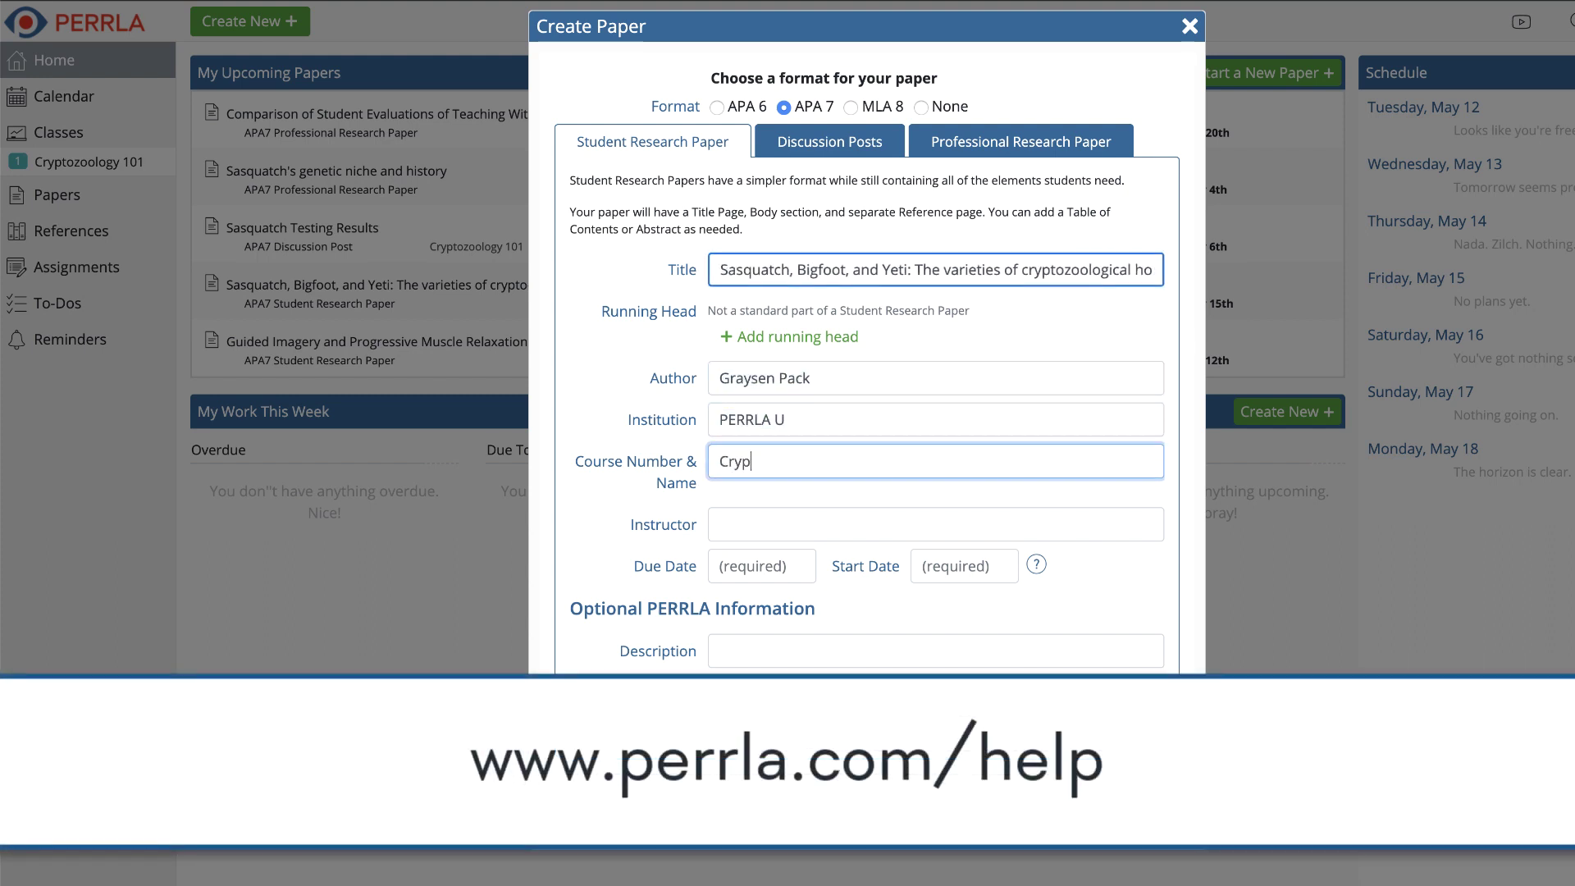
pyautogui.write('tozoology 201')
pyautogui.press('Tab')
pyautogui.write('Dr. Snape')
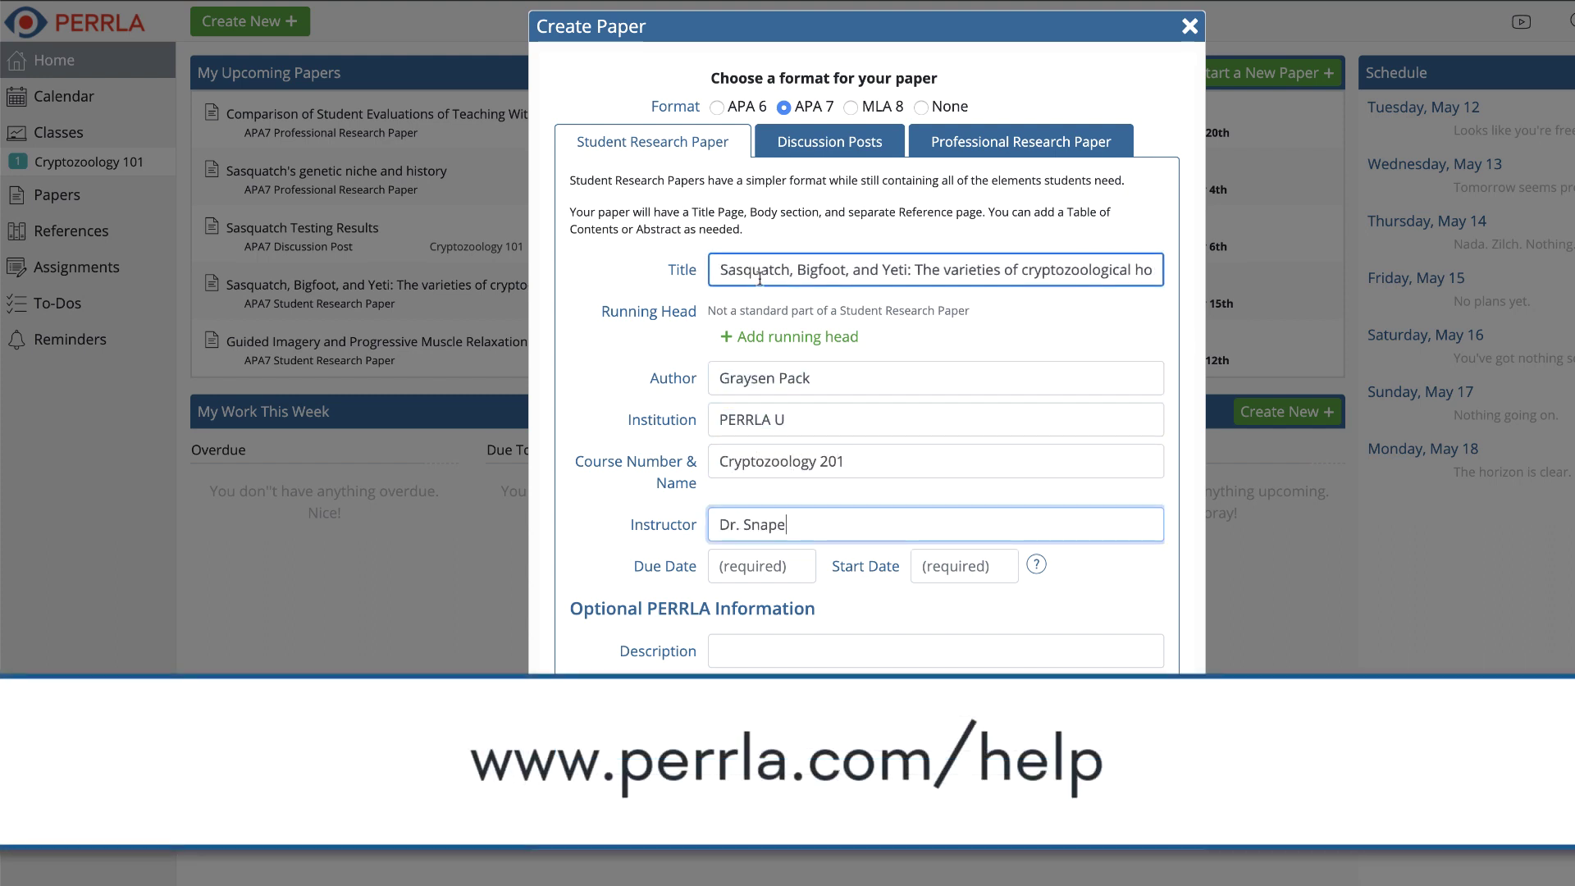
# Set the due date to 05/22/2020 and the start date to 05/15/2020, and create the research paper
pyautogui.press('Tab')
pyautogui.write('05/22/2020')
pyautogui.press('Tab')
pyautogui.write('05/15/2020')
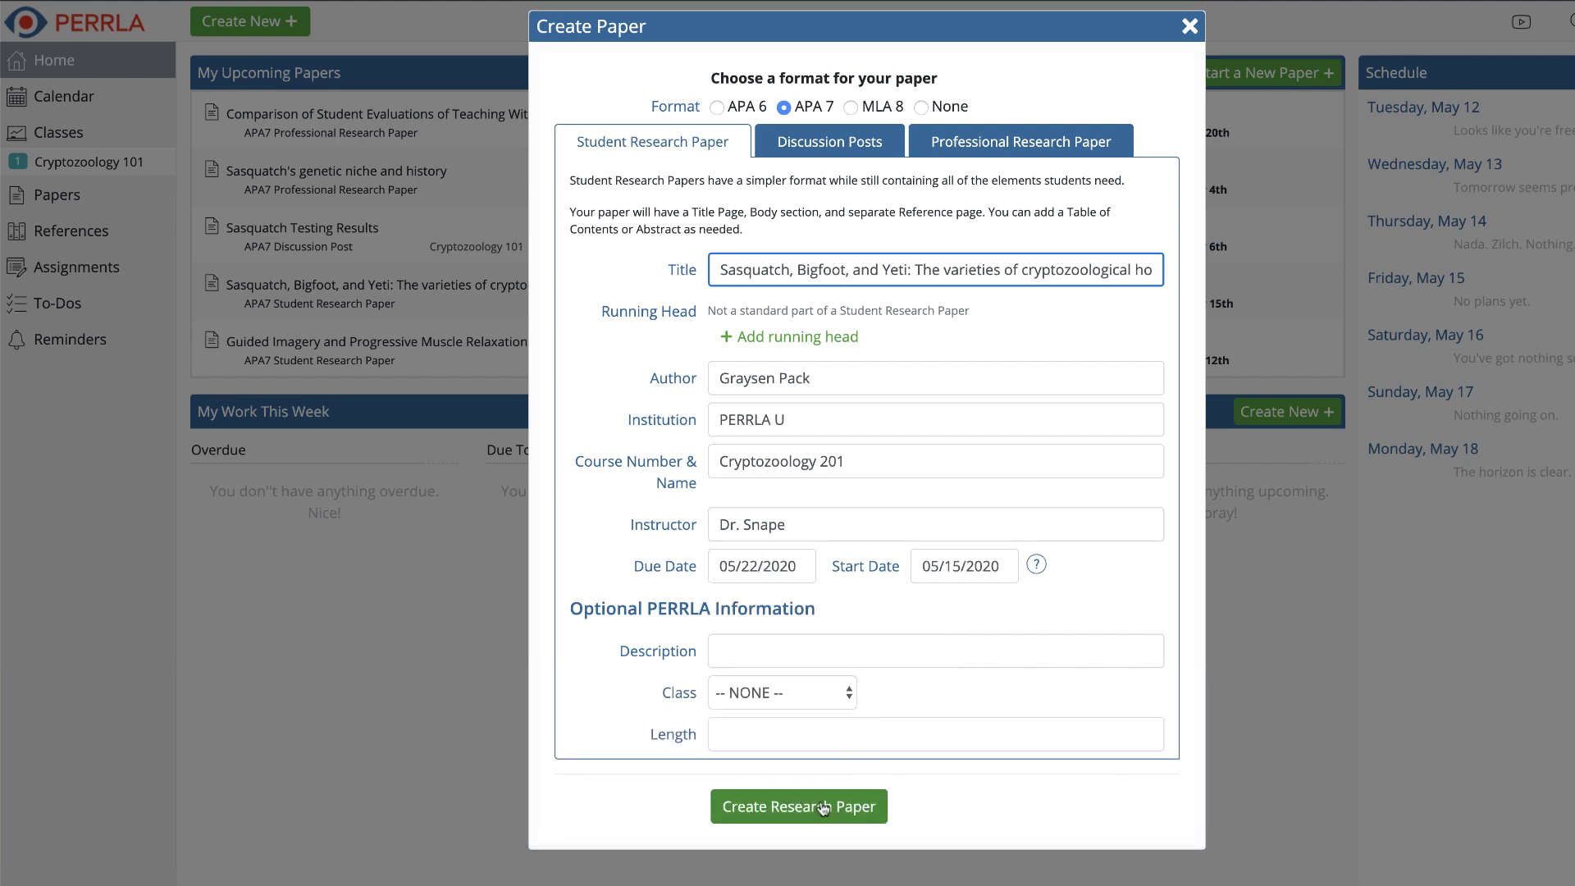
pyautogui.click(824, 808)
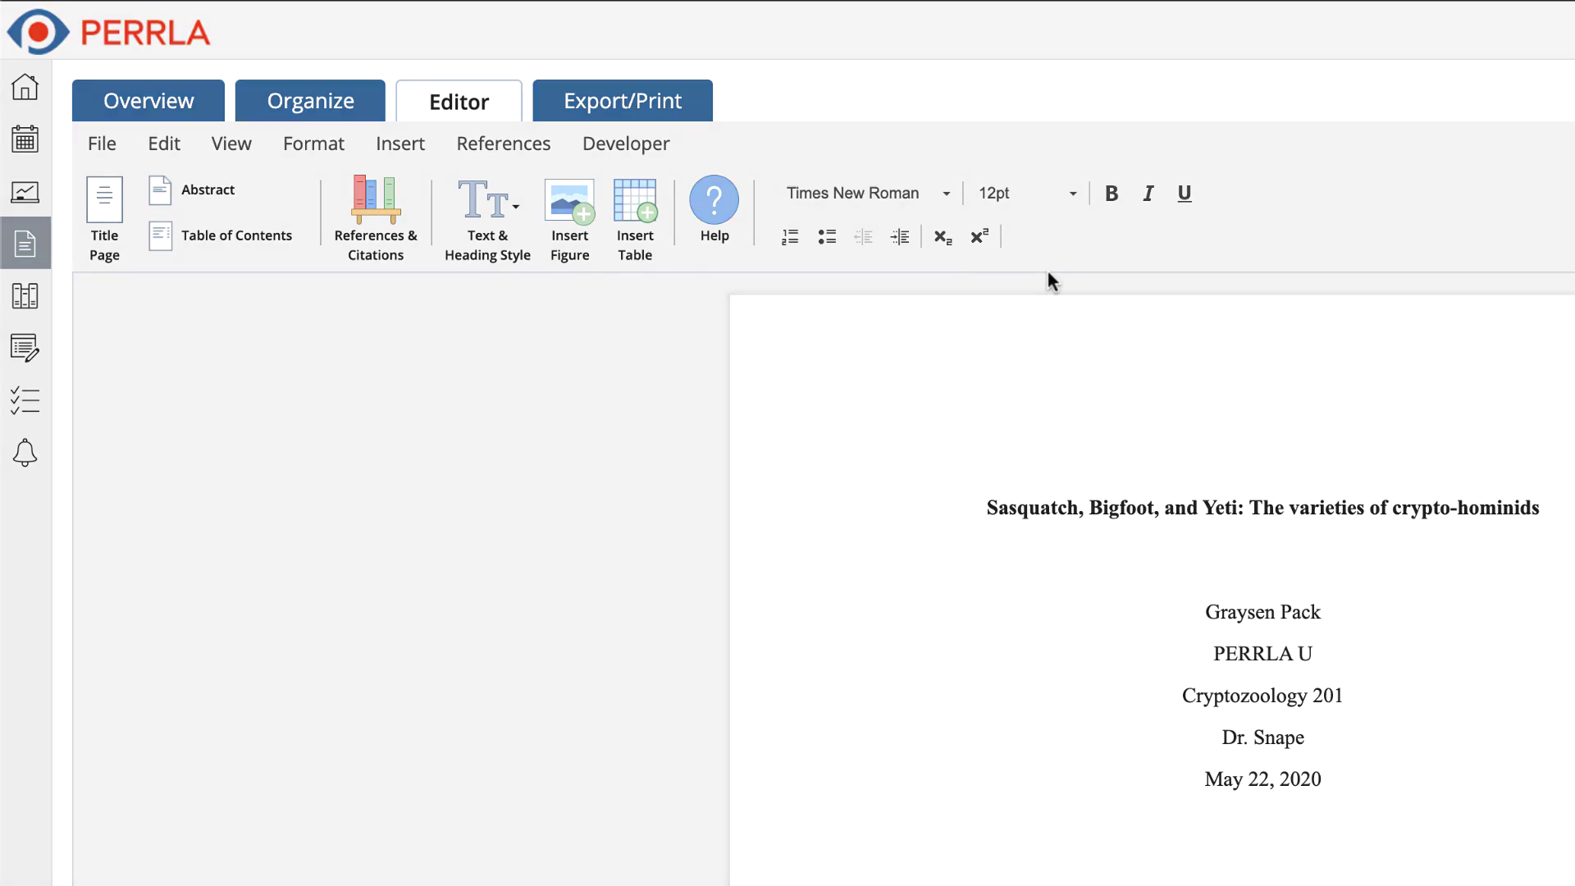
pyautogui.click(369, 236)
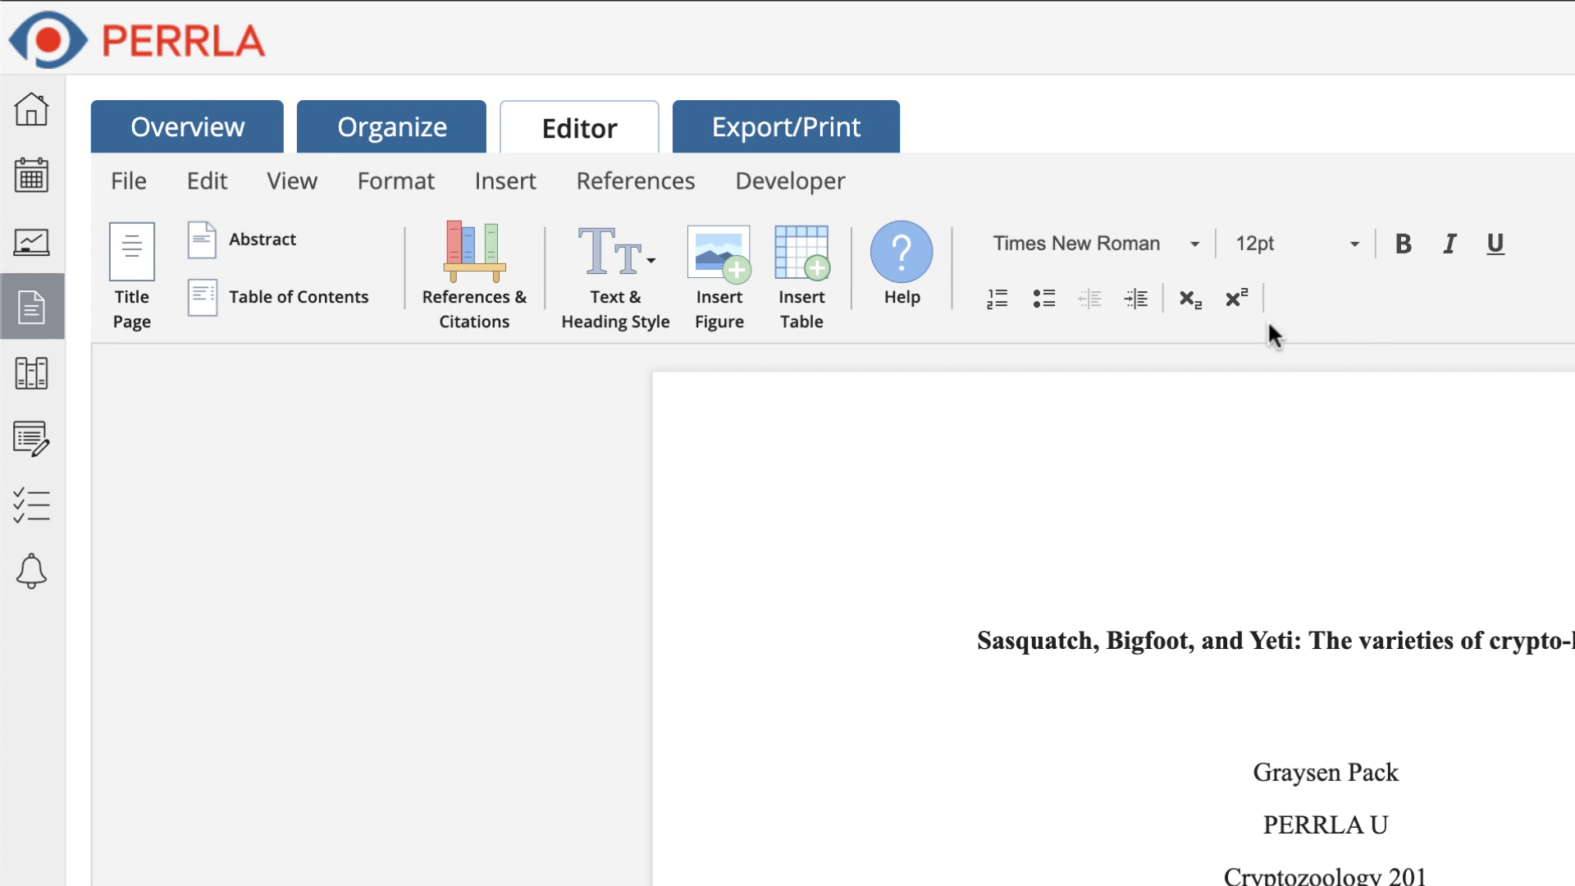
pyautogui.click(638, 291)
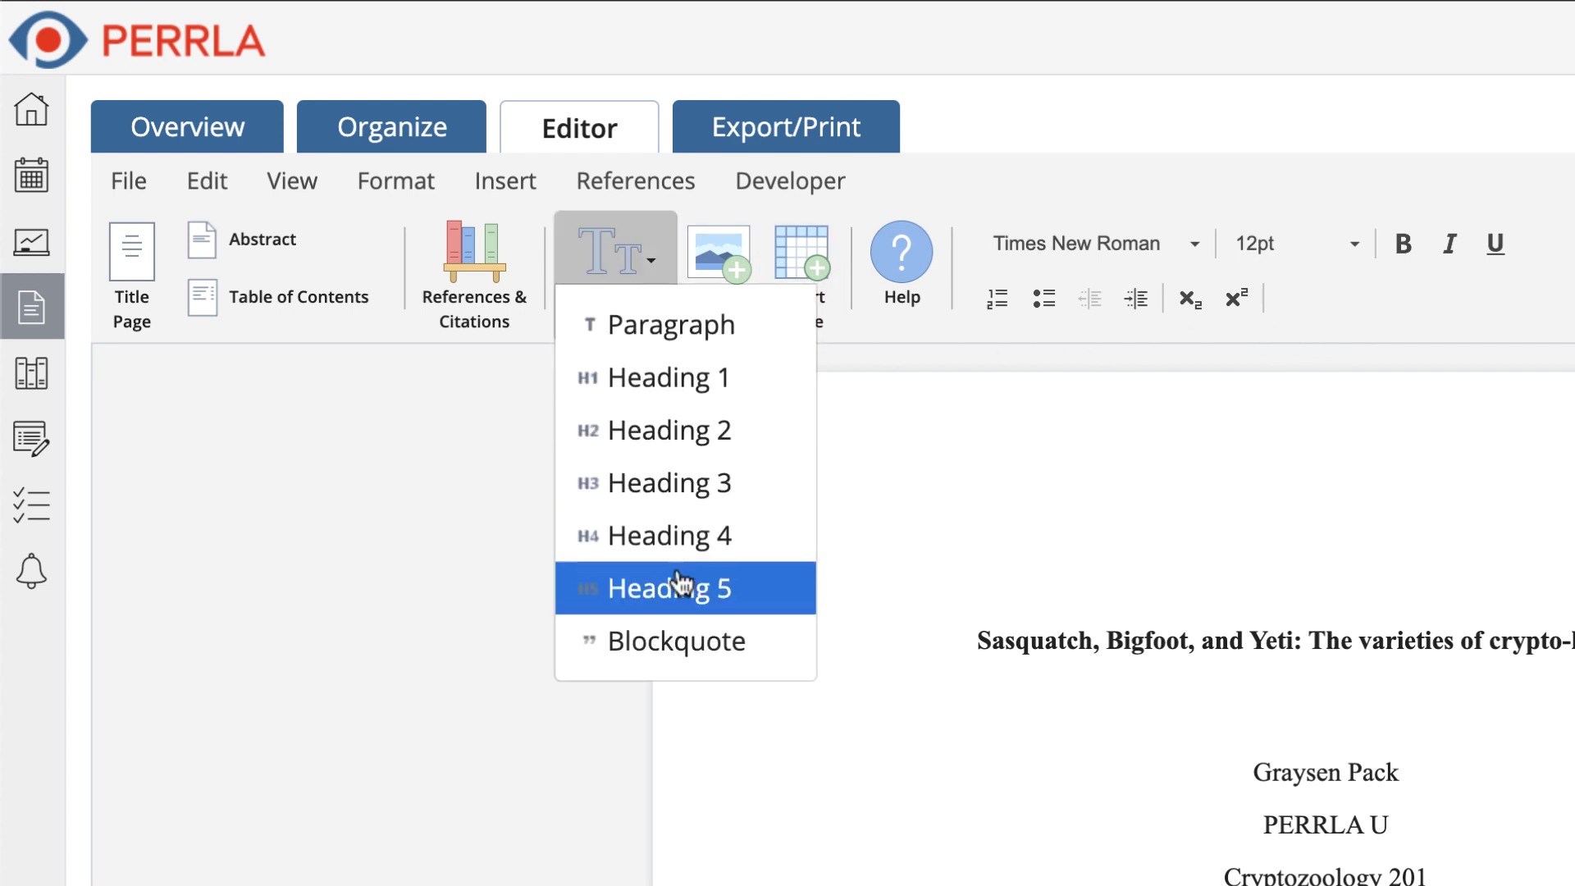
pyautogui.click(627, 281)
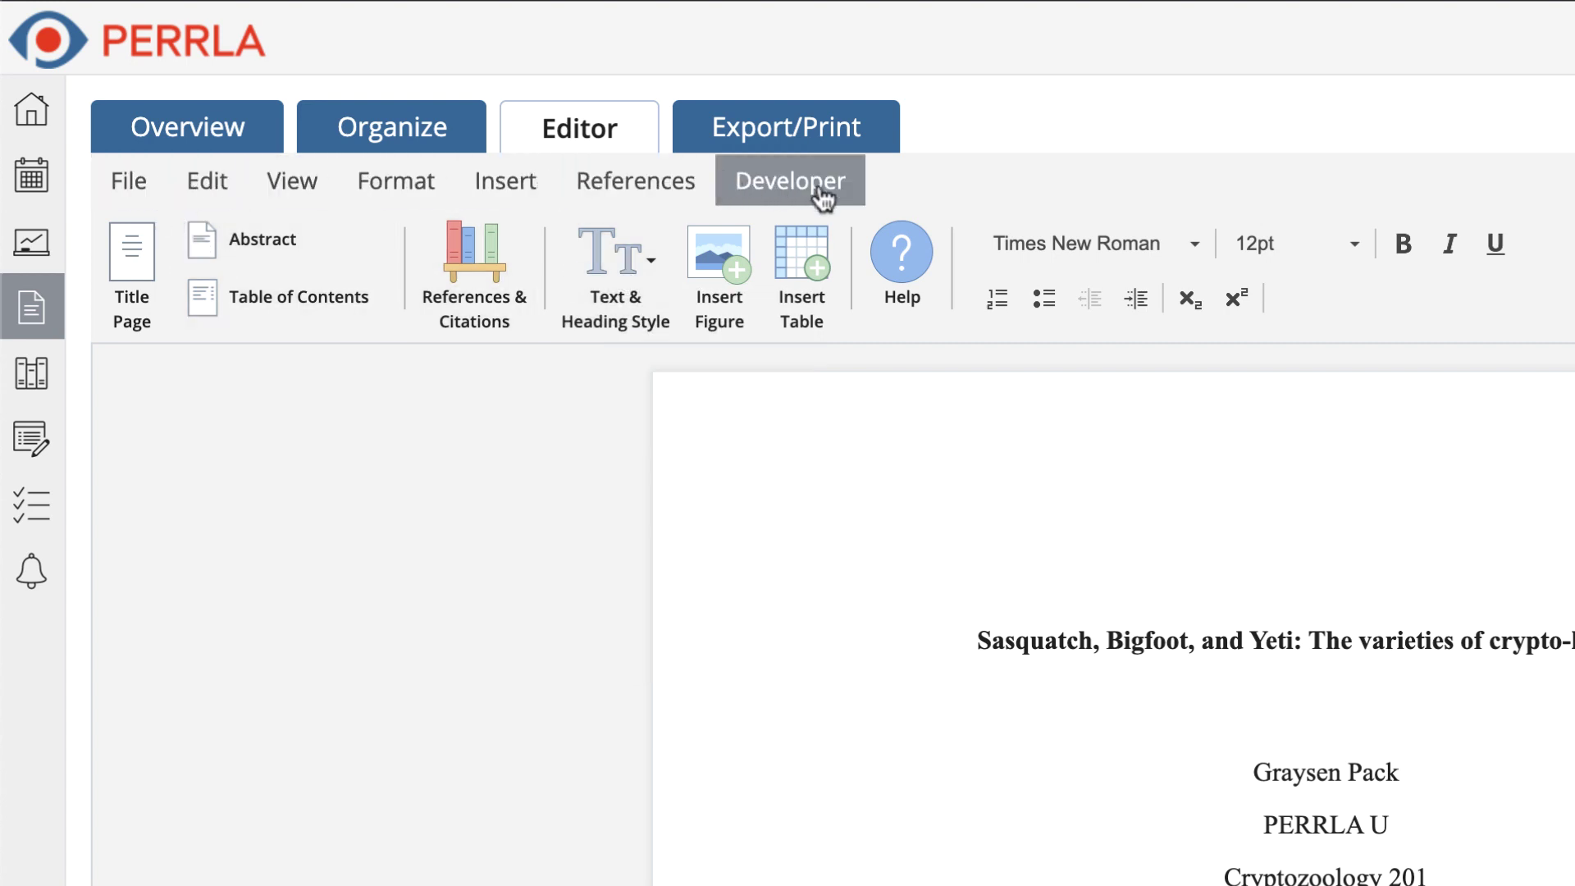
pyautogui.click(294, 199)
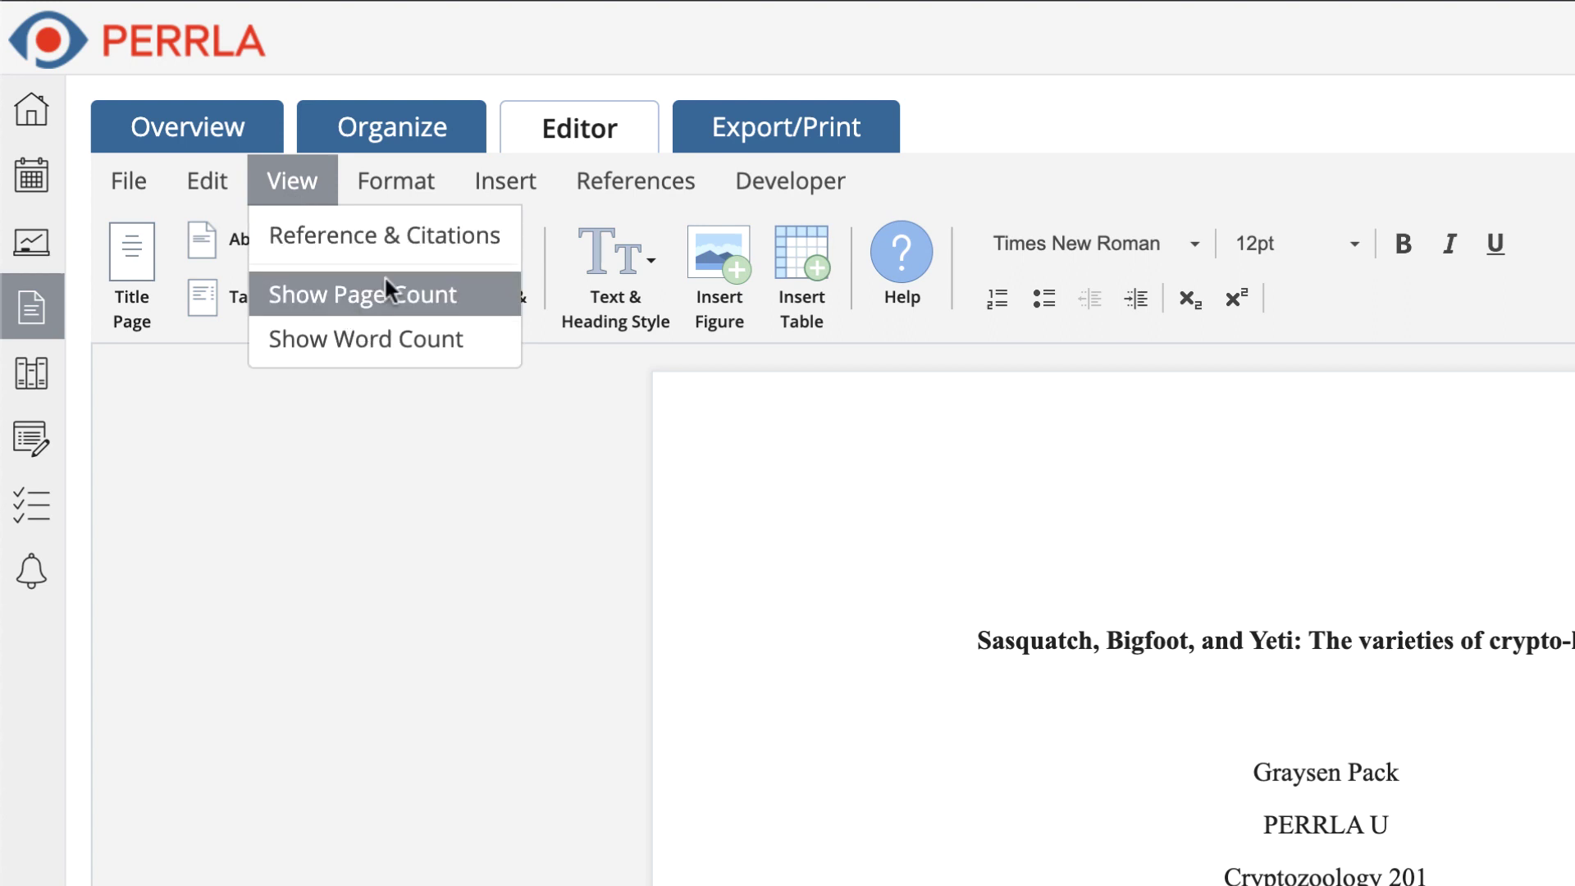
pyautogui.moveTo(579, 197)
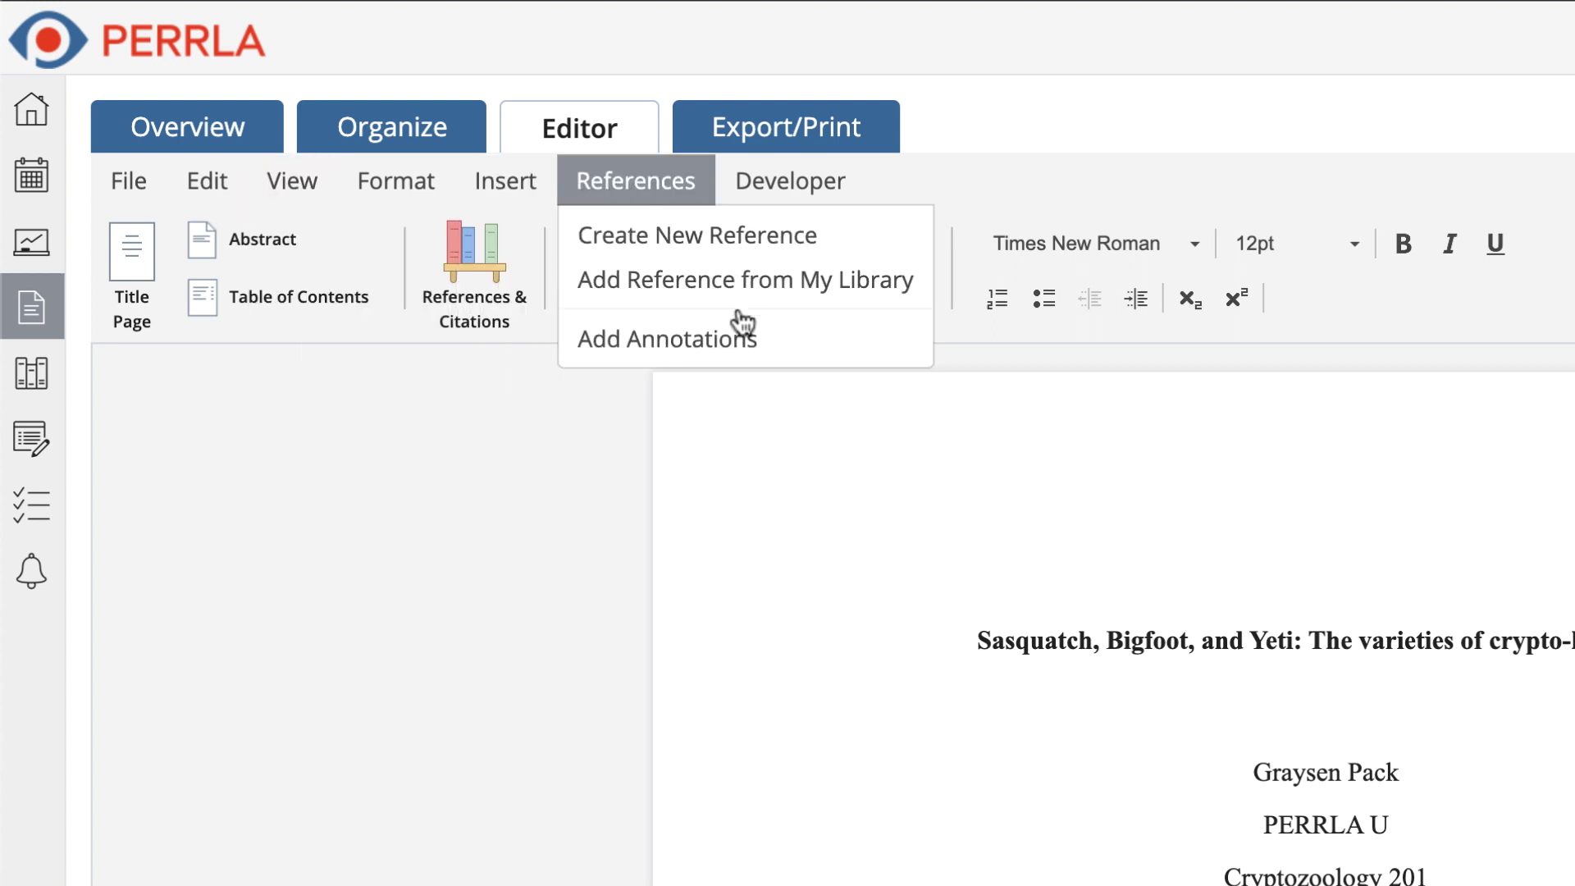
pyautogui.click(617, 197)
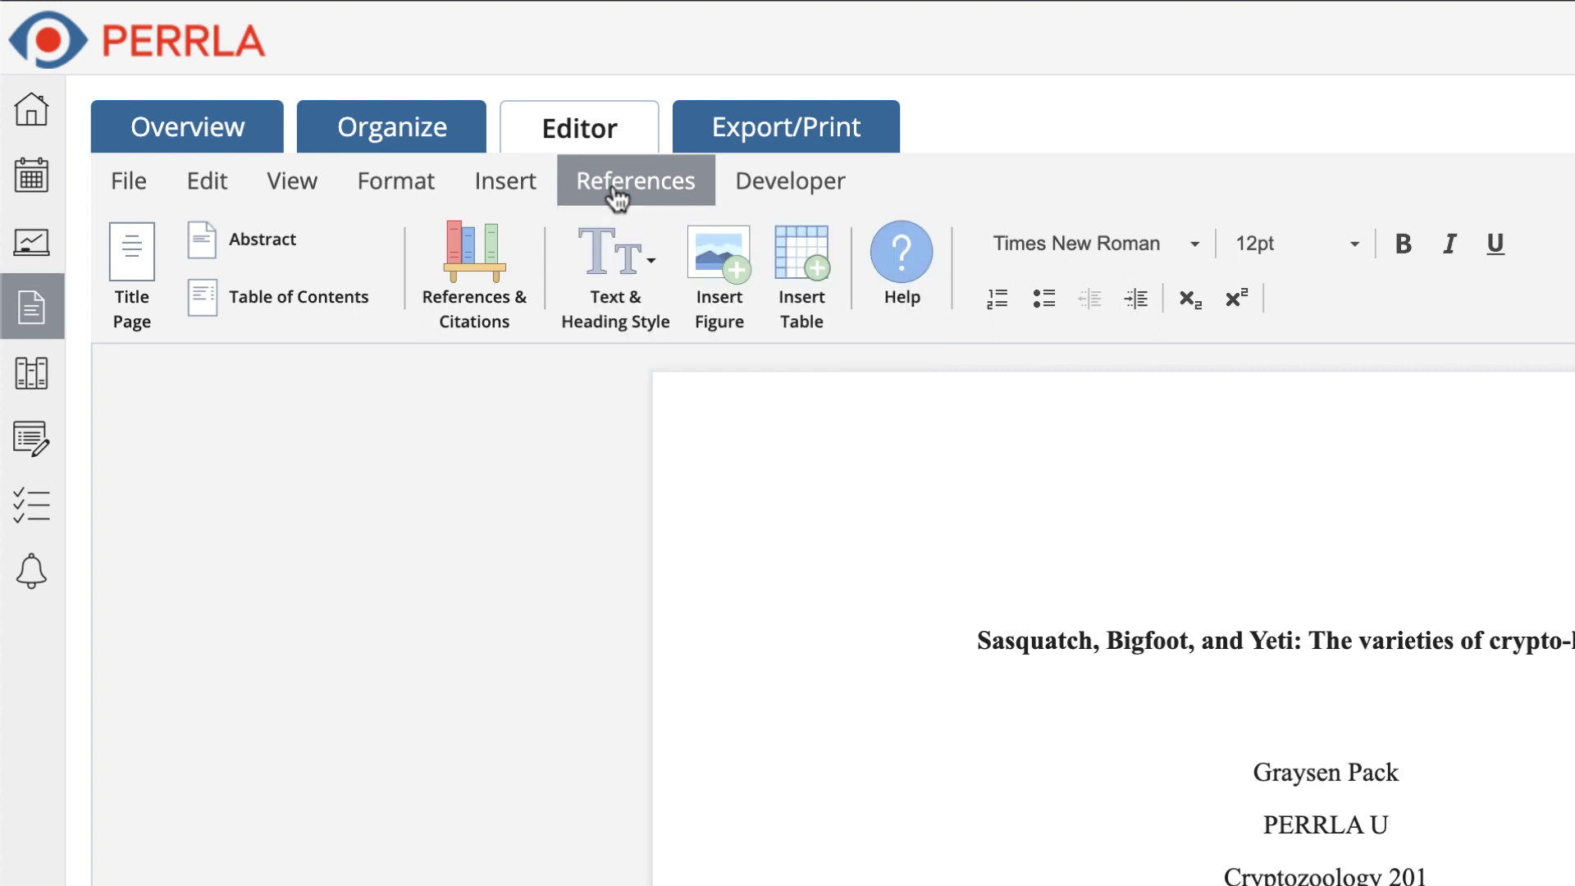
pyautogui.click(136, 190)
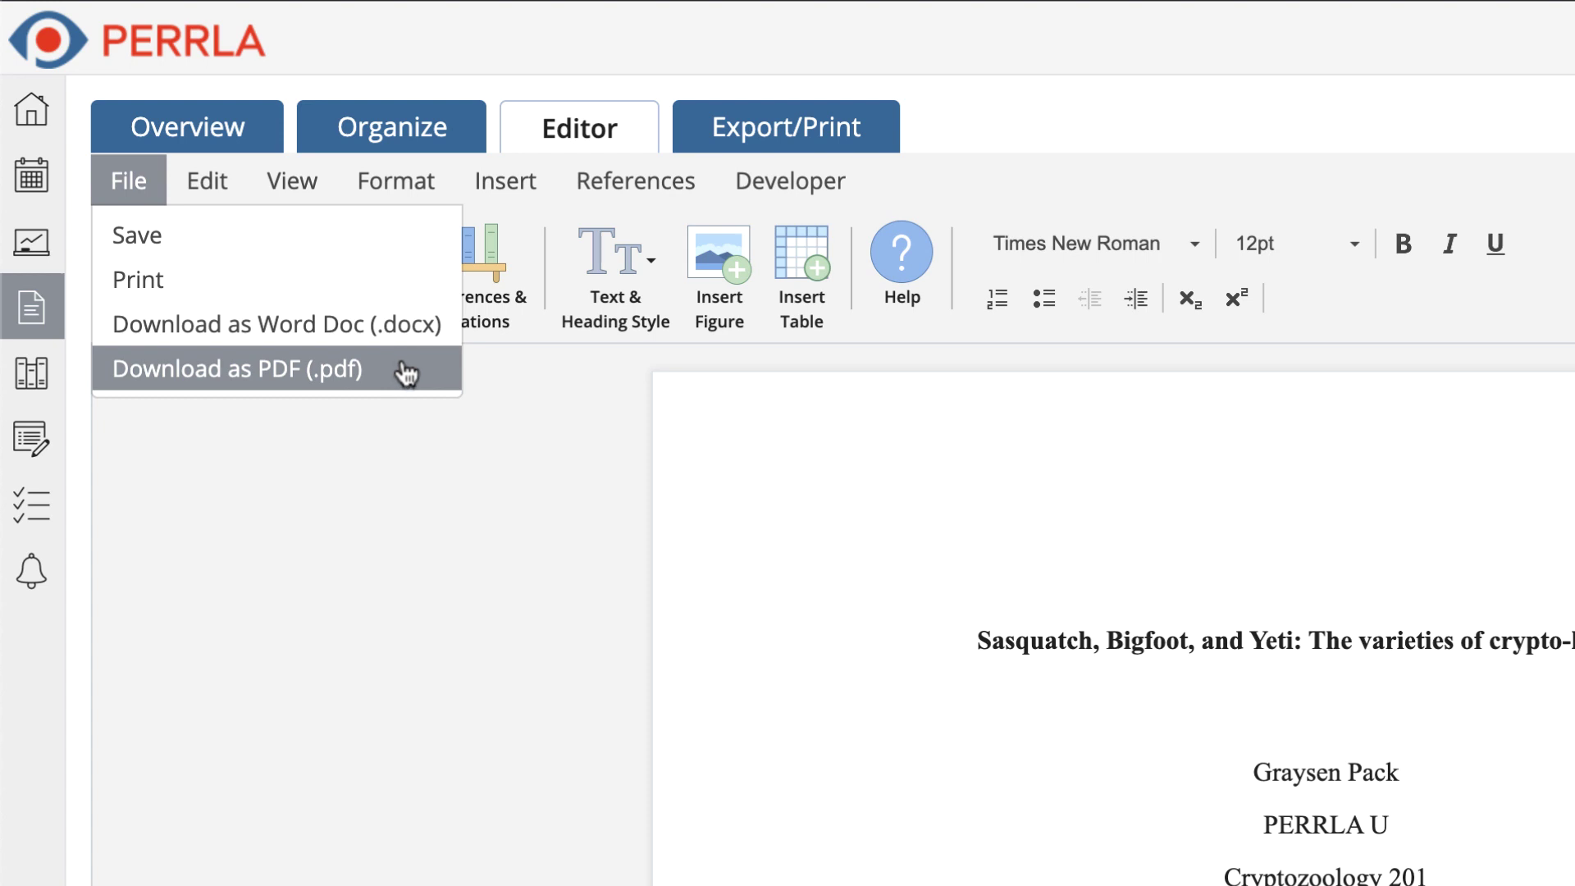
pyautogui.click(420, 486)
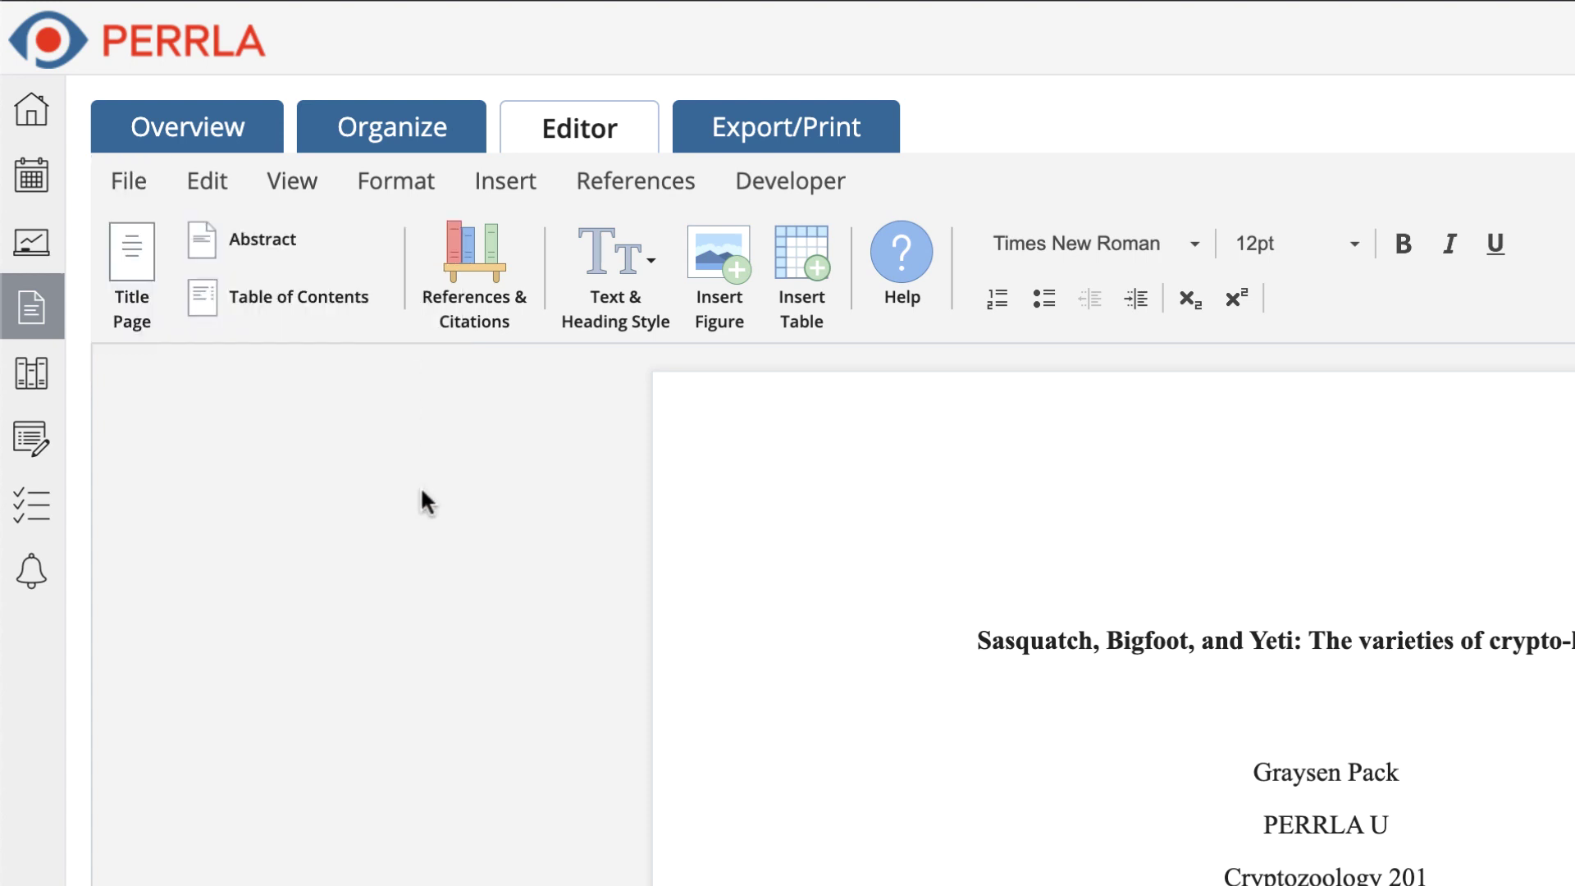
# Download the paper as a Word document (.docx) and open the downloaded file in Word
pyautogui.click(769, 146)
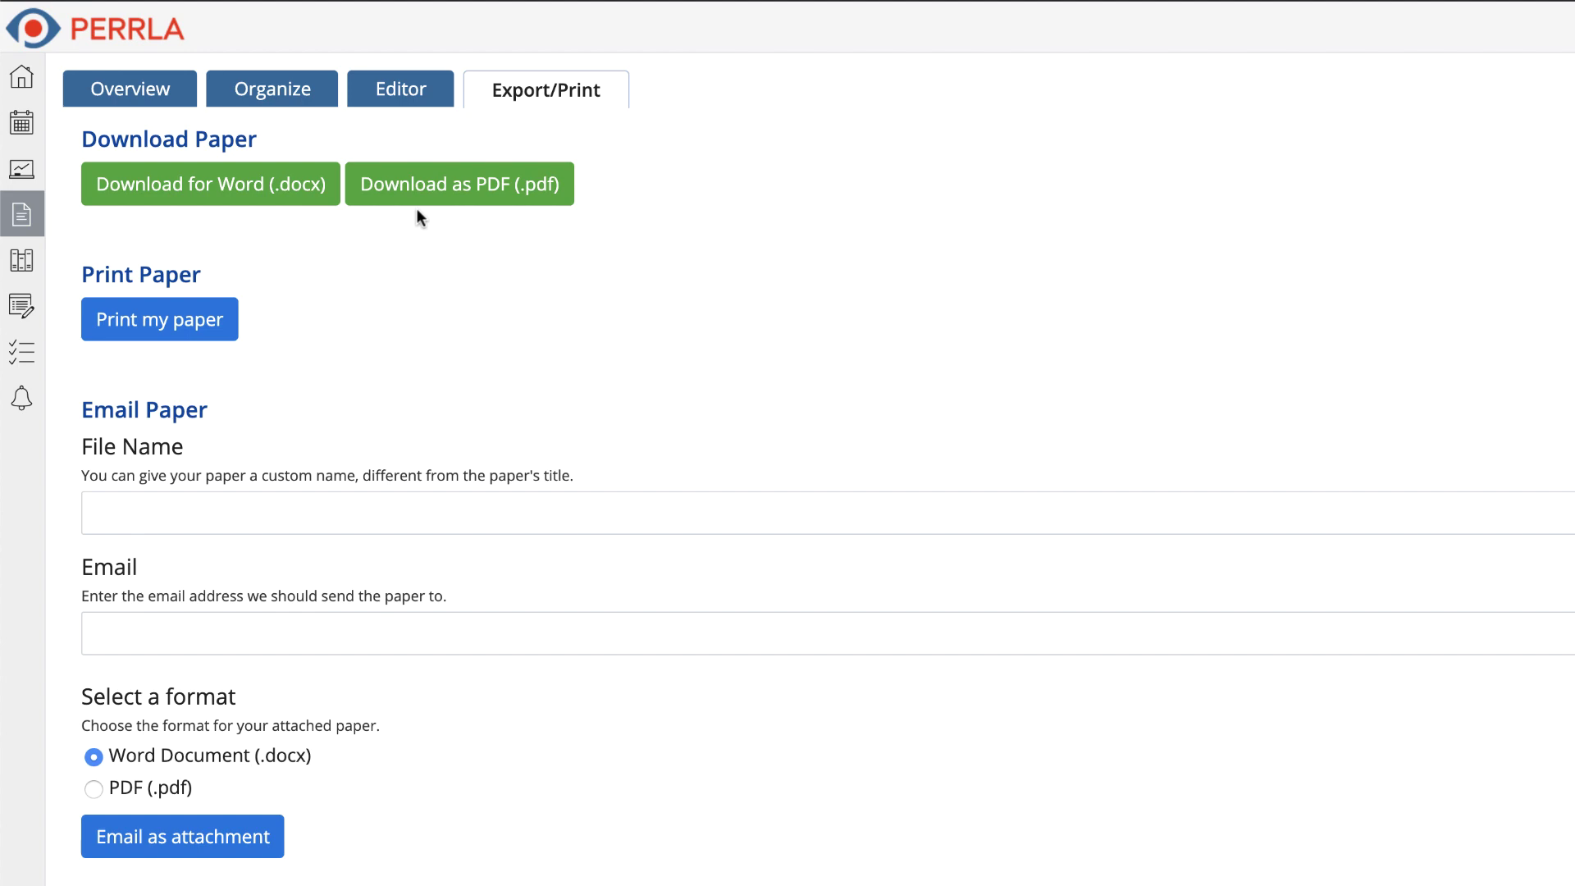
pyautogui.click(291, 188)
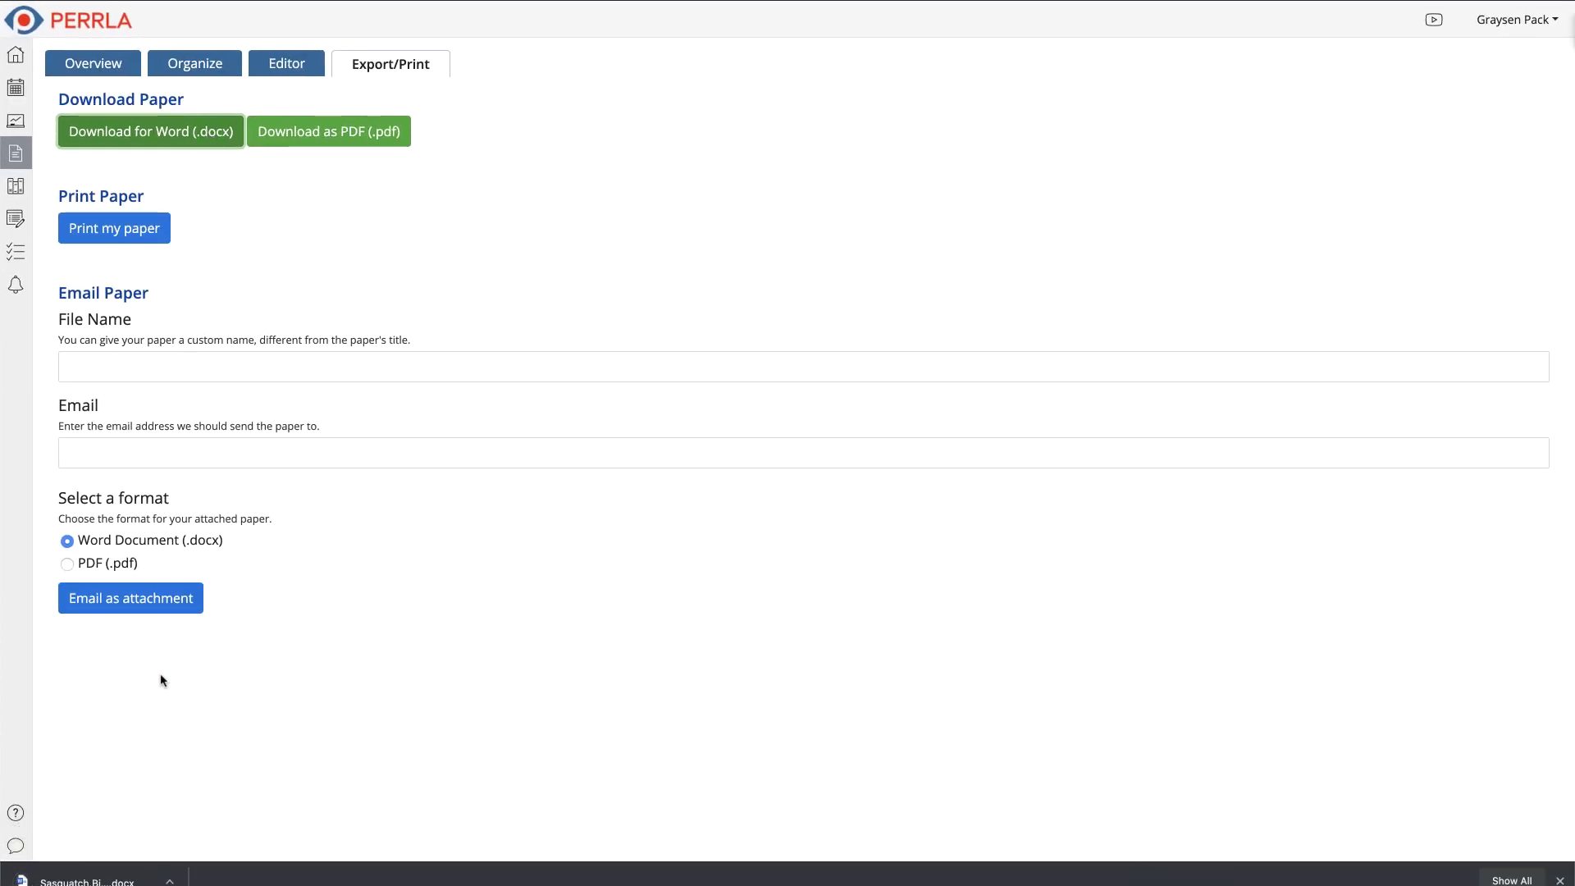
pyautogui.click(78, 879)
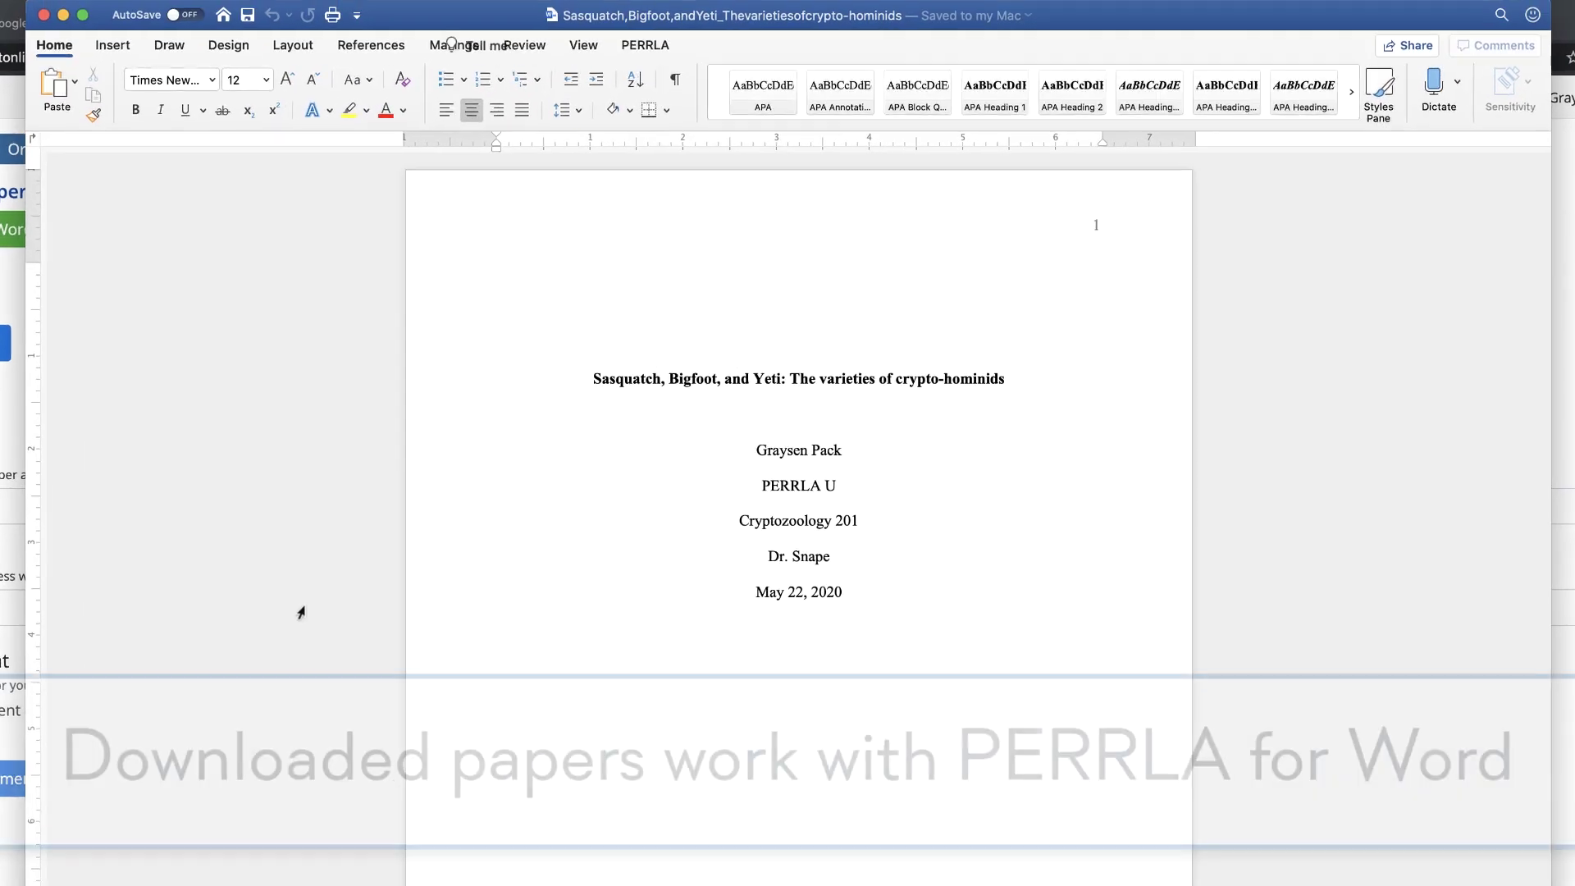
# Open PERRLA's references and citations for the downloaded paper in Word
pyautogui.click(640, 51)
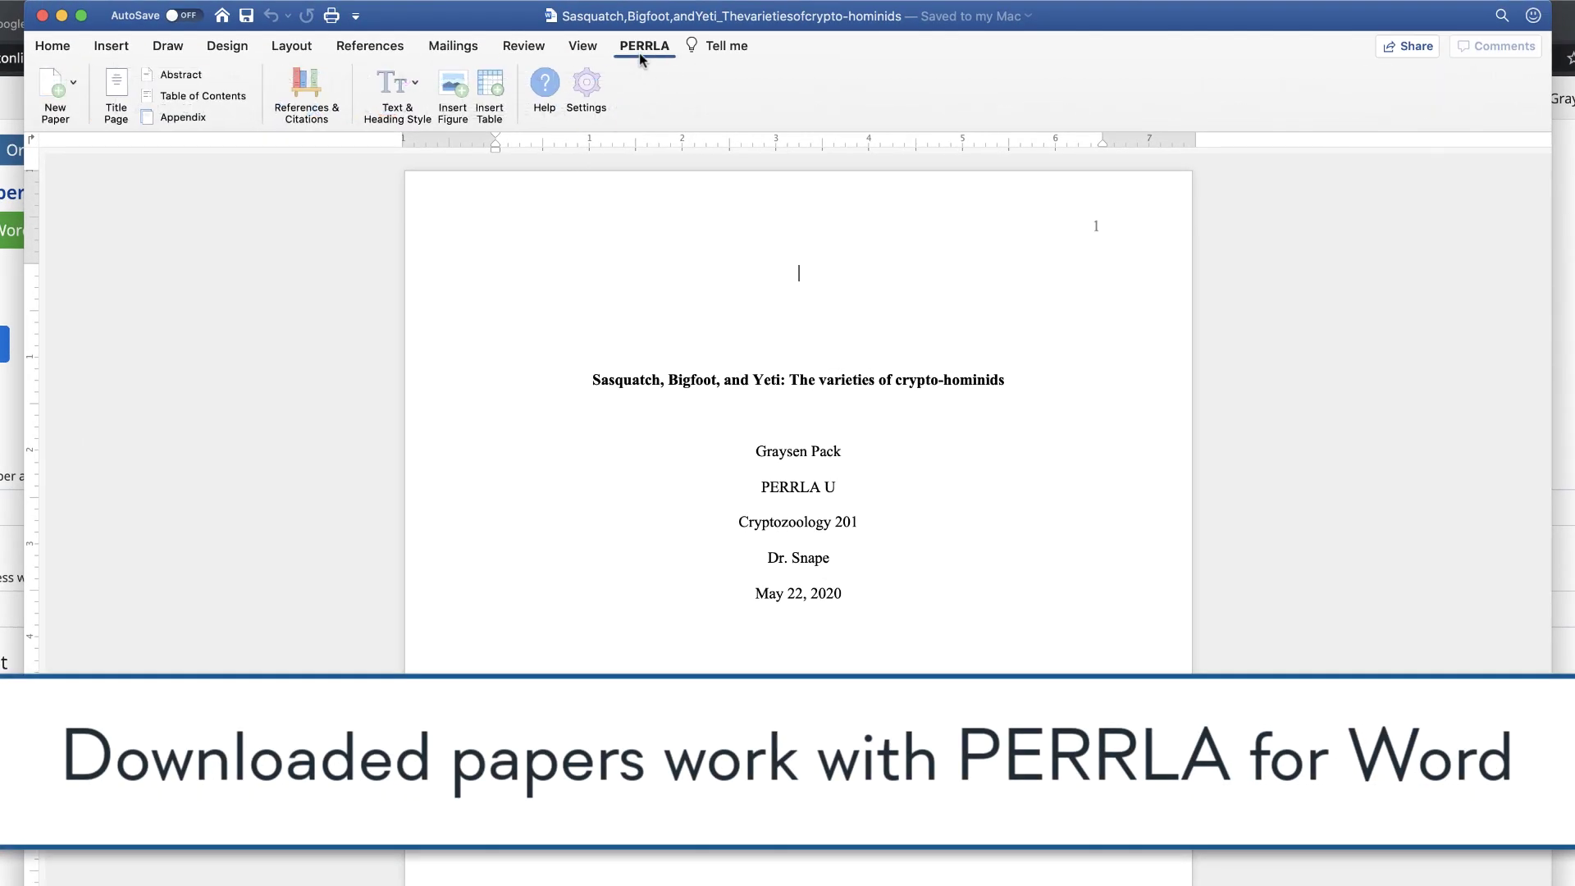
pyautogui.click(320, 112)
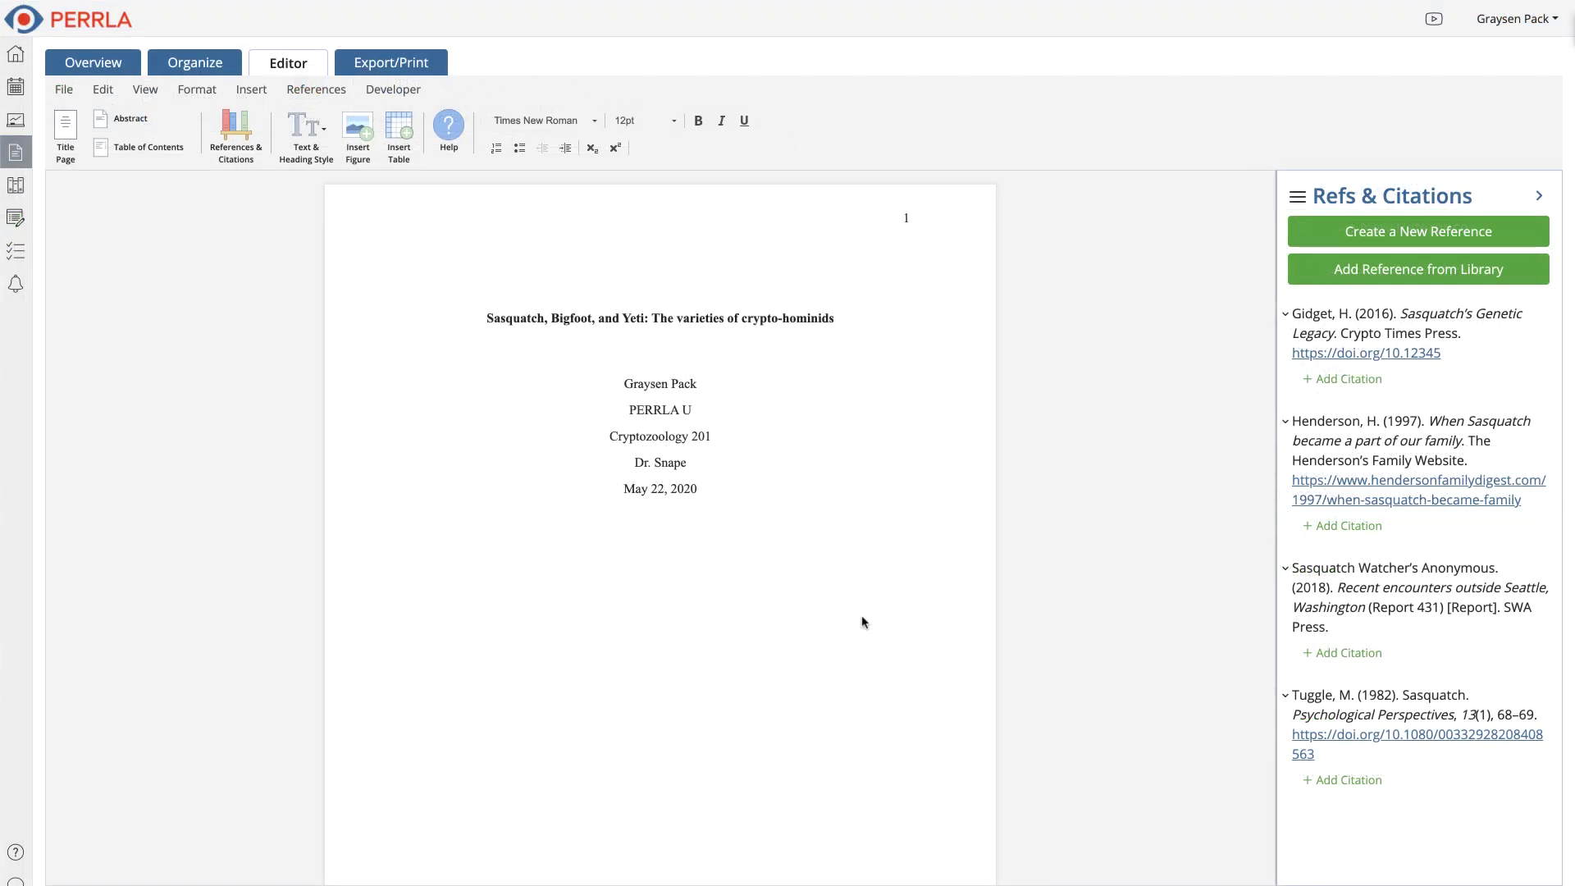
# In the PERRLA web editor, choose the library book "Sasquatch and the hunt for modern mysteries" to update and add to the paper
pyautogui.click(1329, 276)
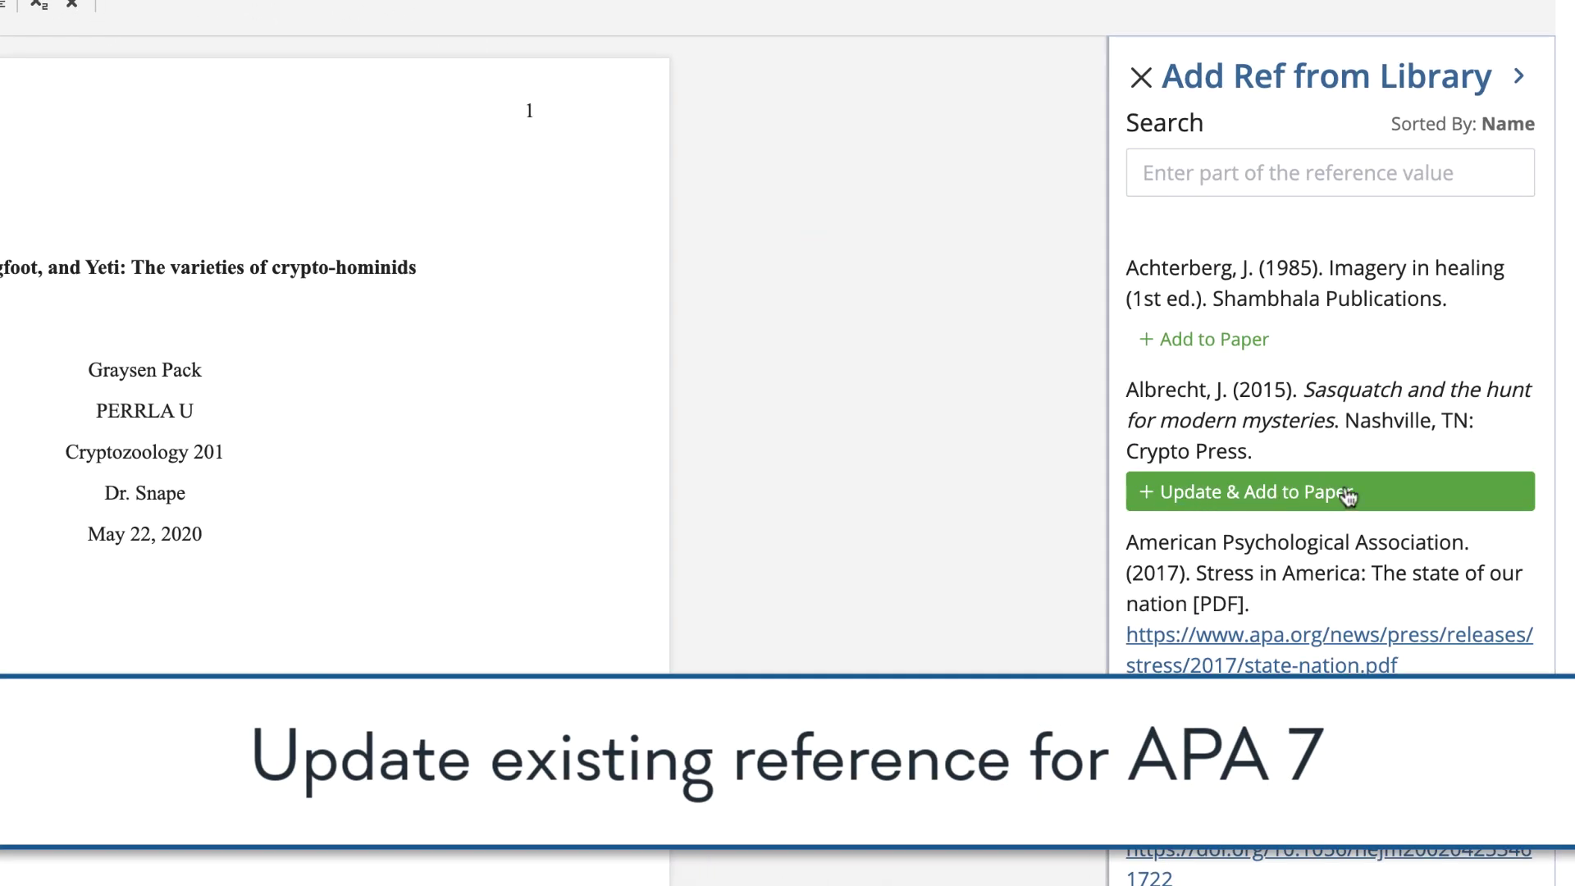
pyautogui.click(1405, 495)
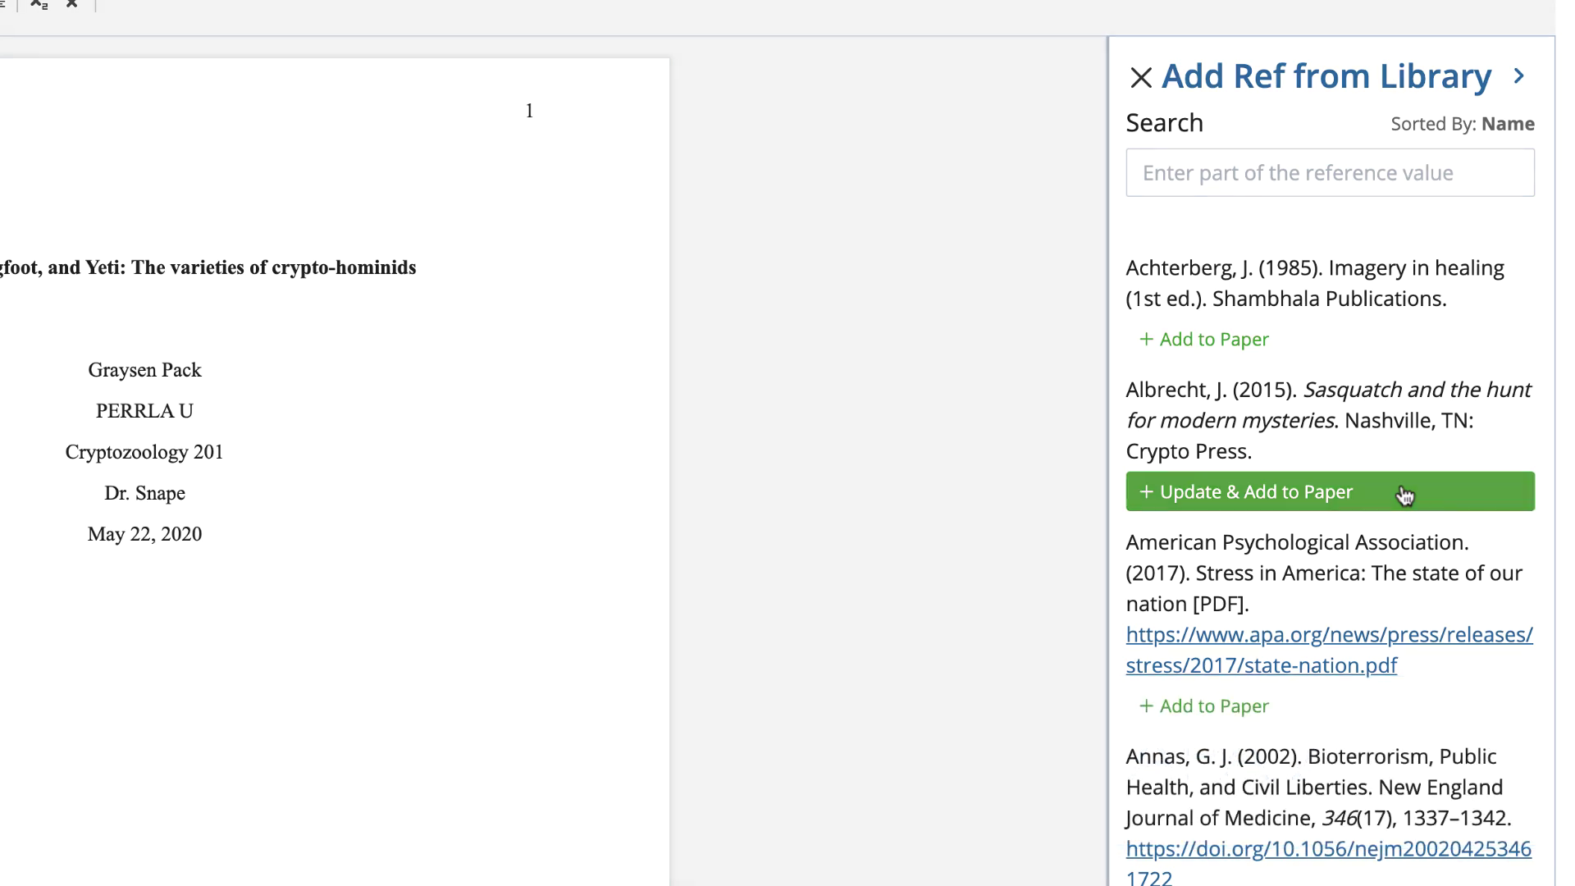
pyautogui.click(1405, 495)
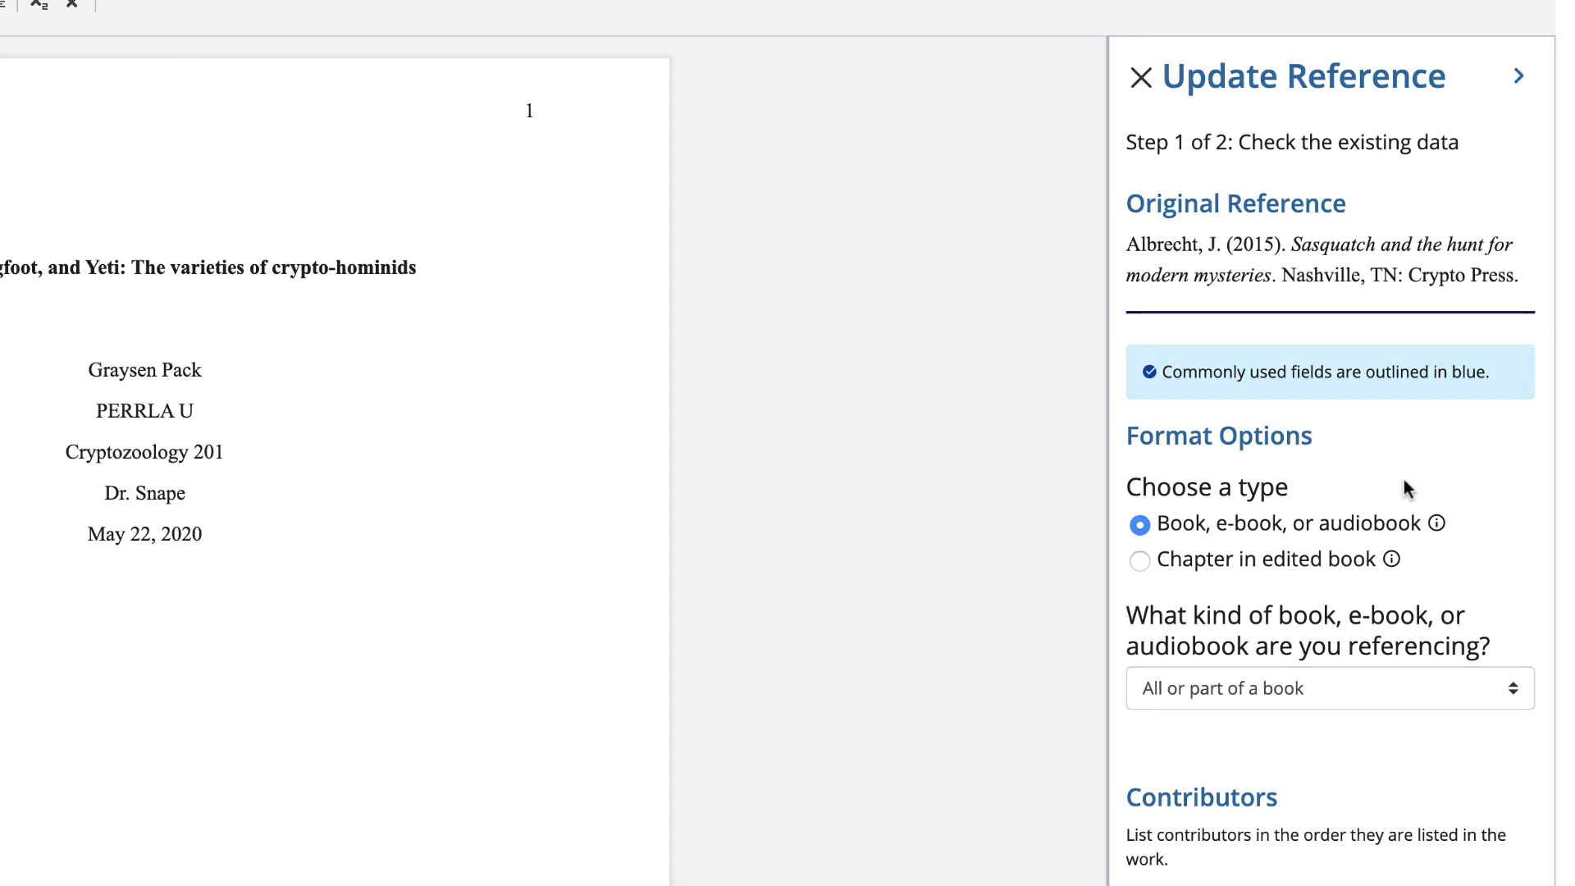
# Check the book's existing type, contributor and publication data, leave the DOI empty, and proceed past the optional content
pyautogui.scroll(-5, 1404, 487)
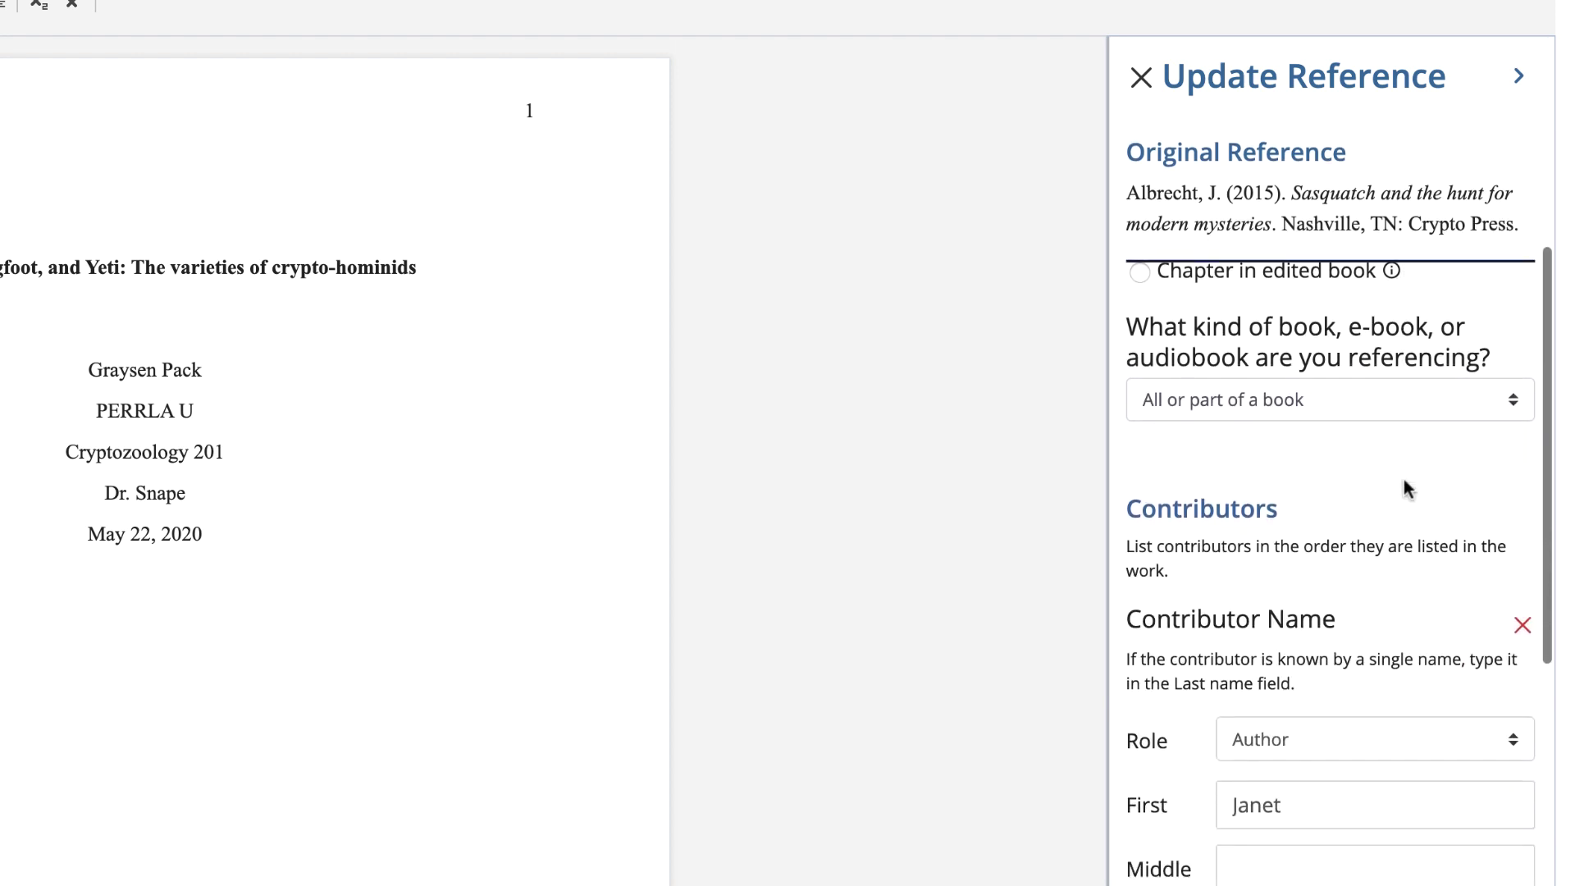
pyautogui.scroll(-5, 1405, 479)
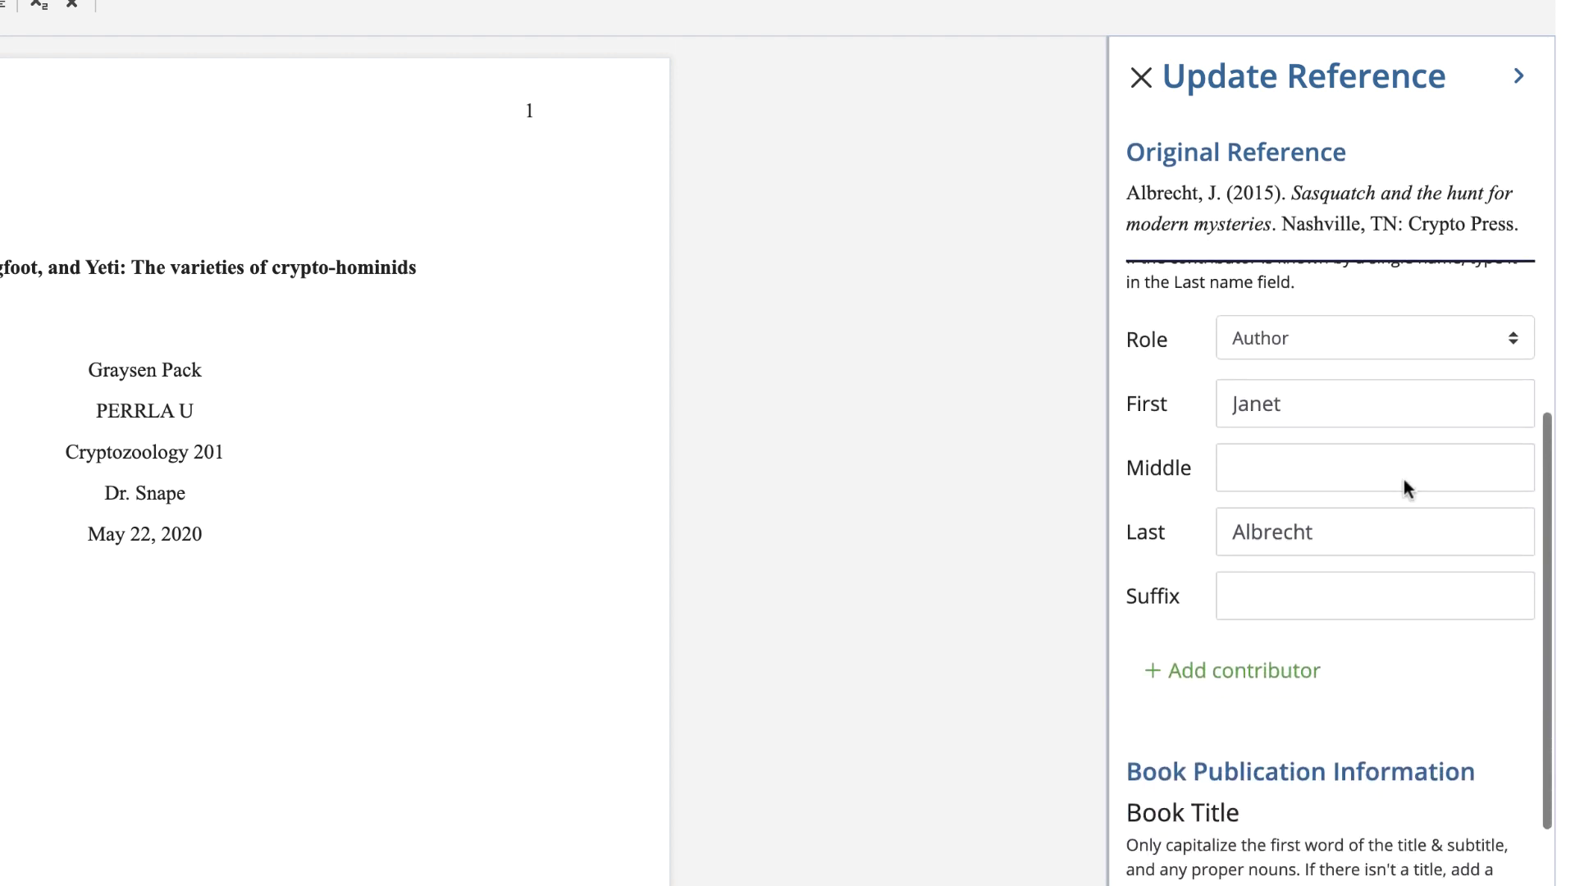
pyautogui.scroll(-5, 1404, 479)
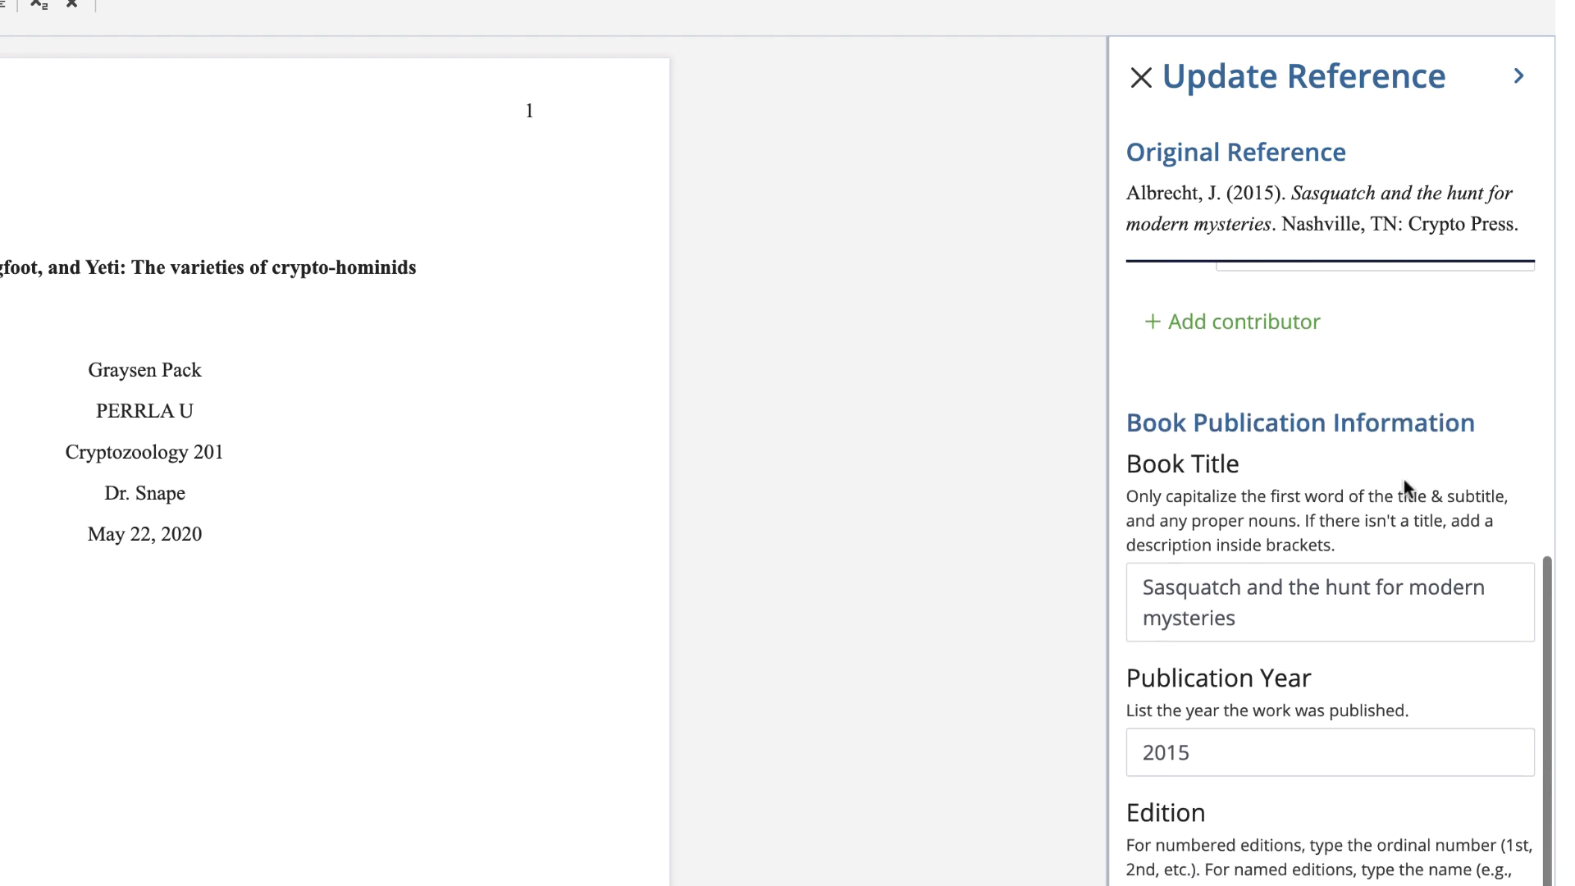
pyautogui.scroll(-5, 1404, 487)
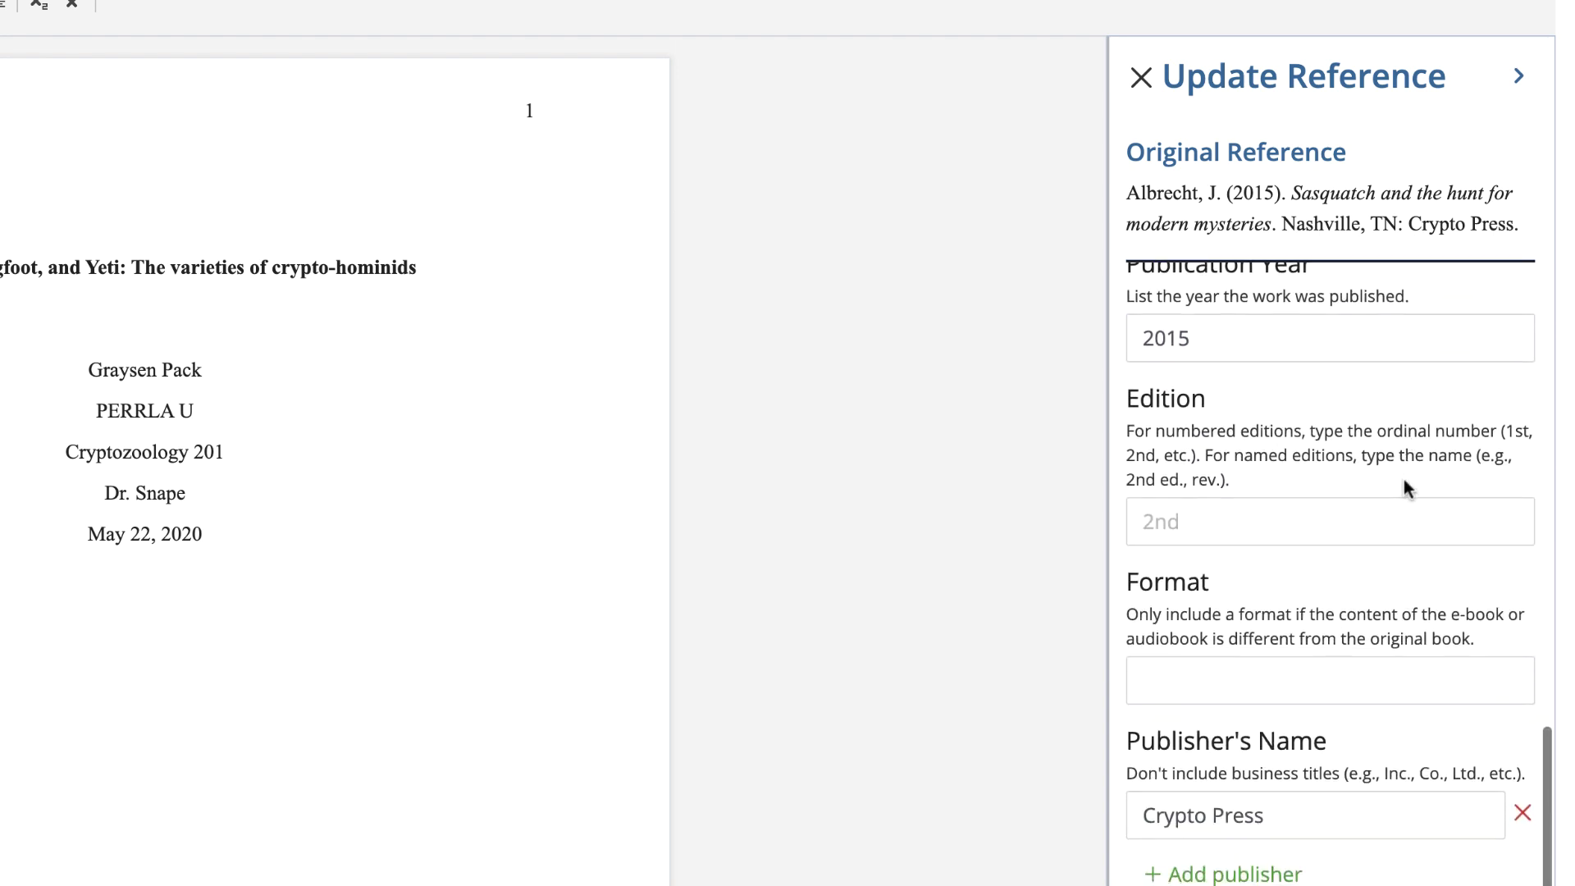
pyautogui.scroll(-1, 1404, 482)
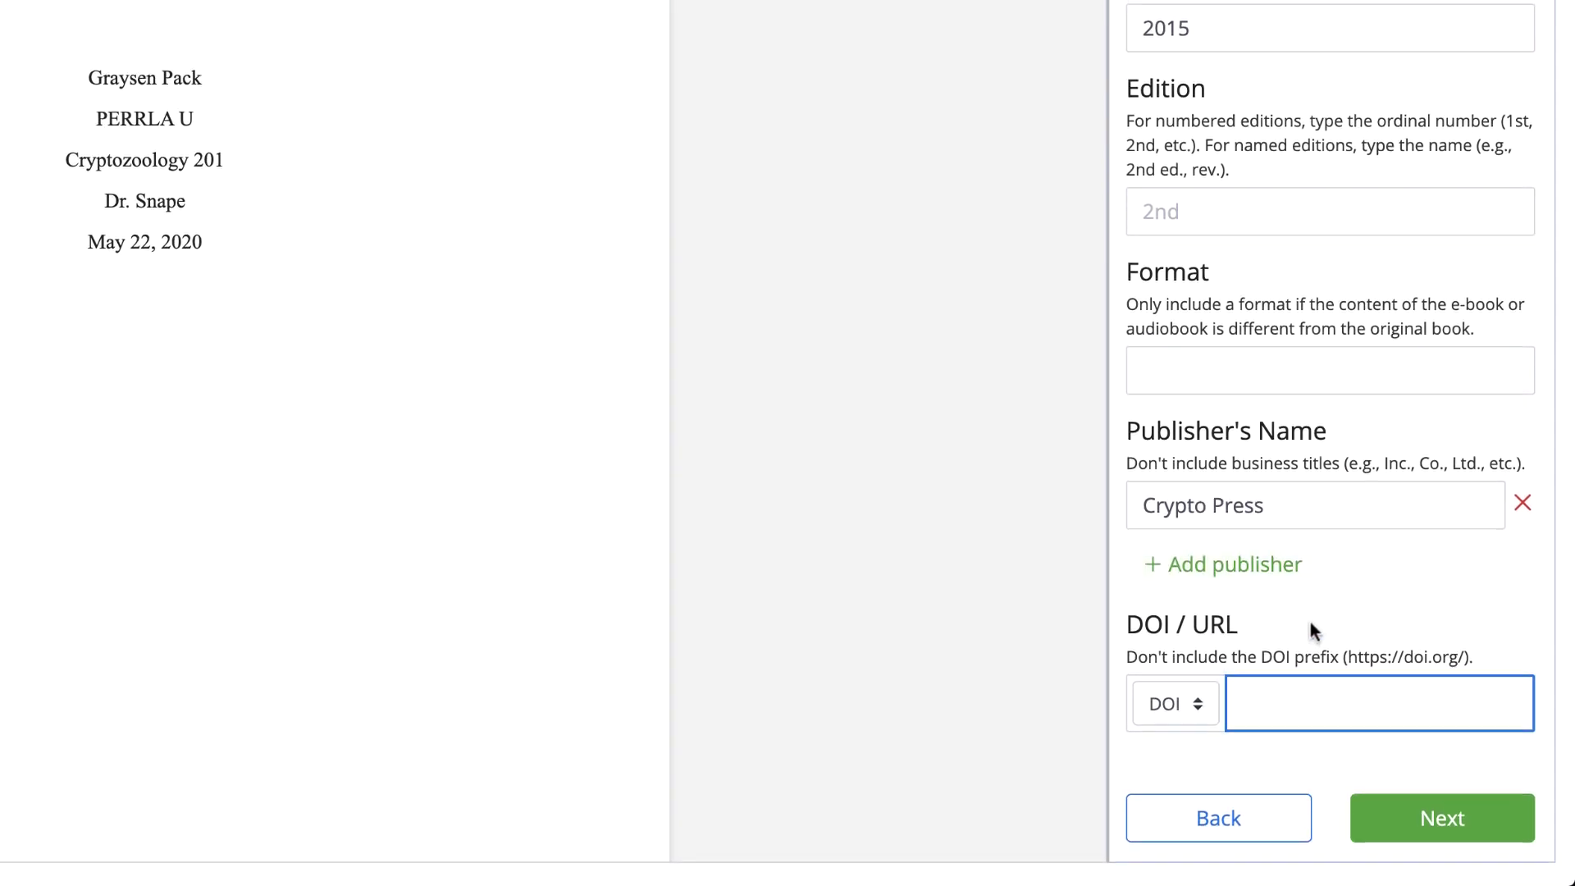
pyautogui.click(1387, 712)
pyautogui.click(1365, 728)
pyautogui.click(1406, 816)
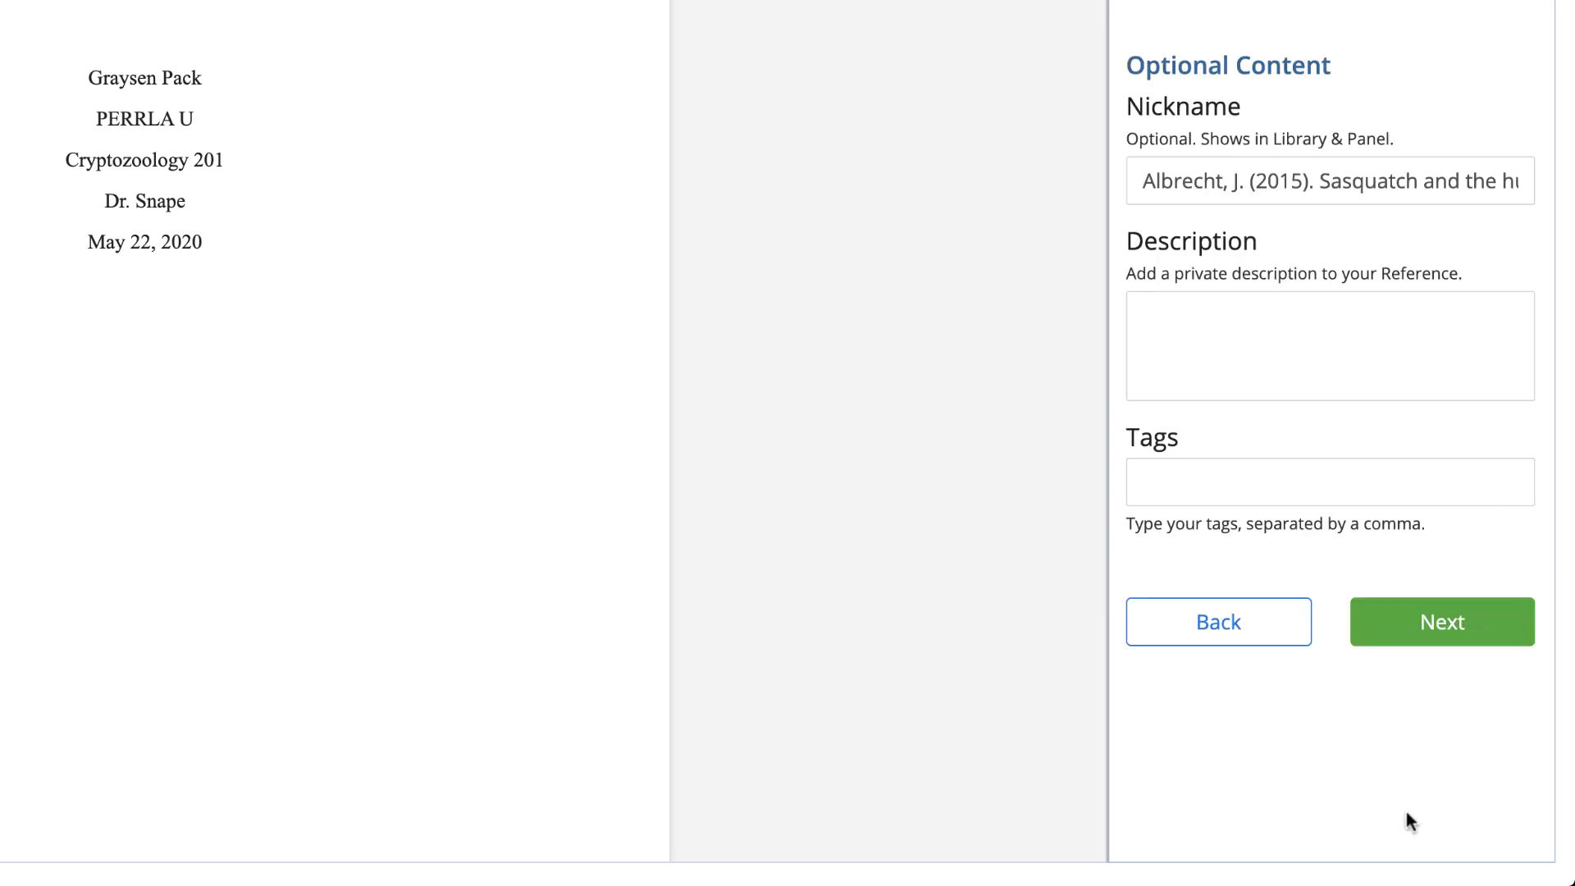
pyautogui.click(1376, 624)
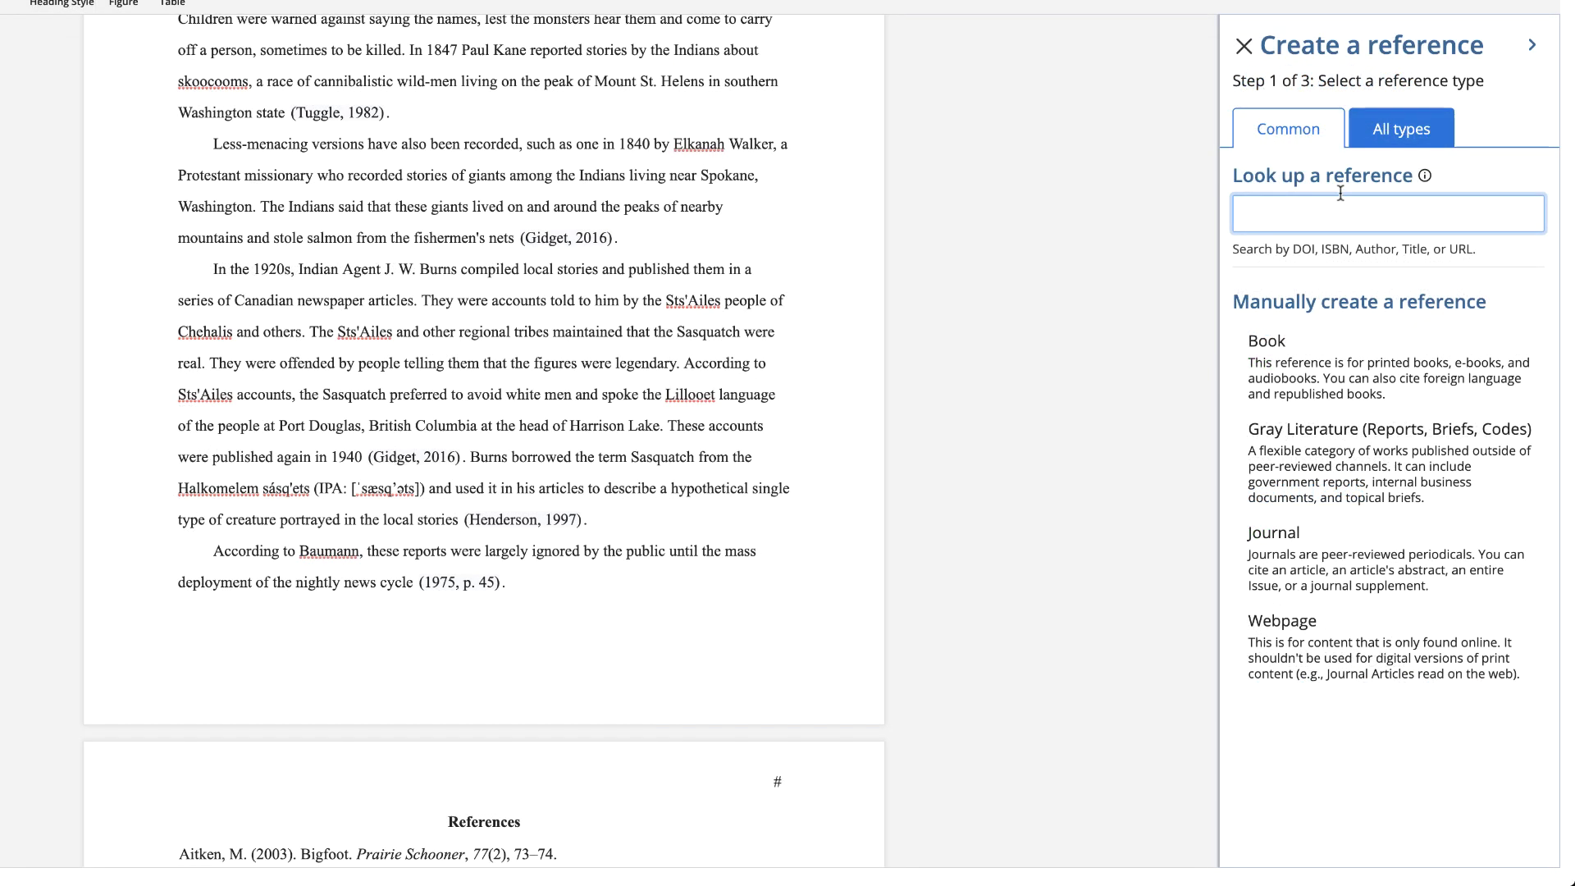
# Look up "Sasquatch" for a new reference and limit the results to journal articles only
pyautogui.write('Sasquatc')
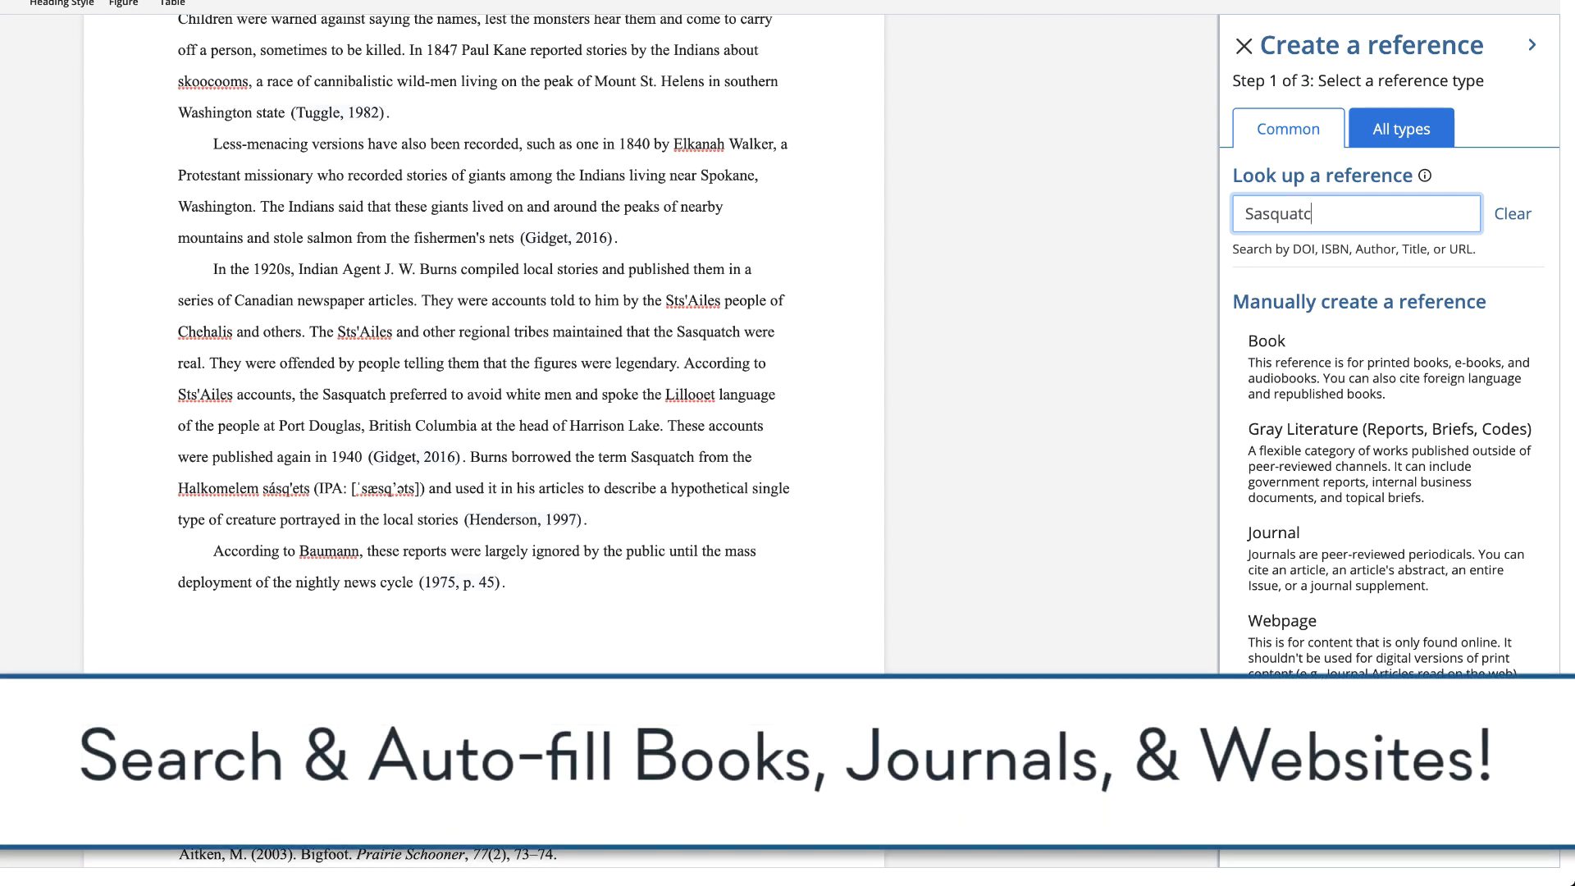
pyautogui.write('h')
pyautogui.press('Return')
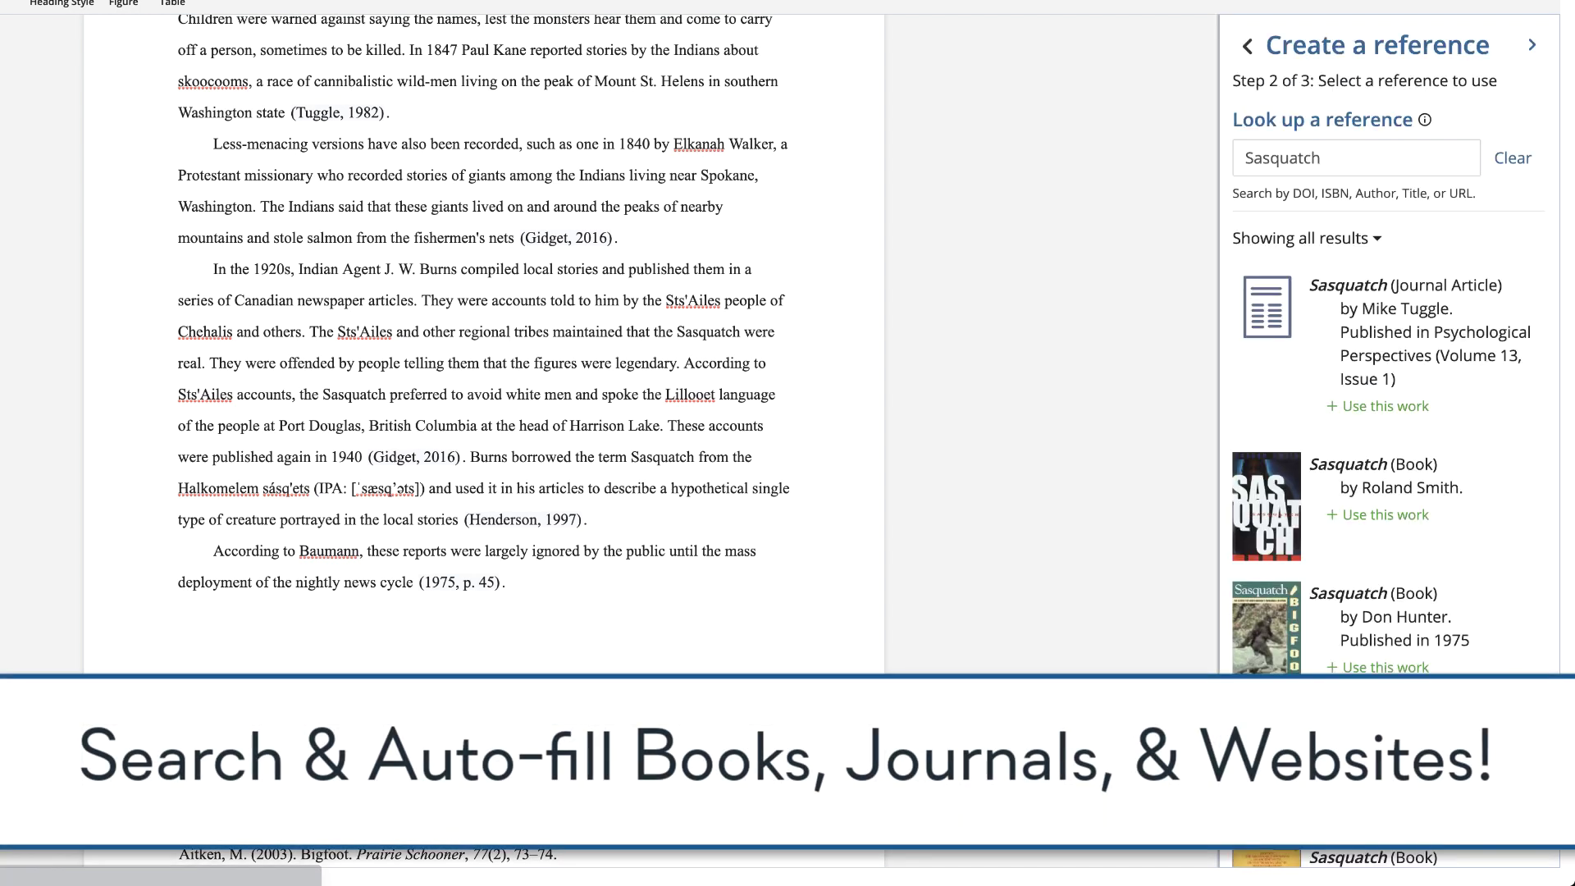
pyautogui.click(1334, 246)
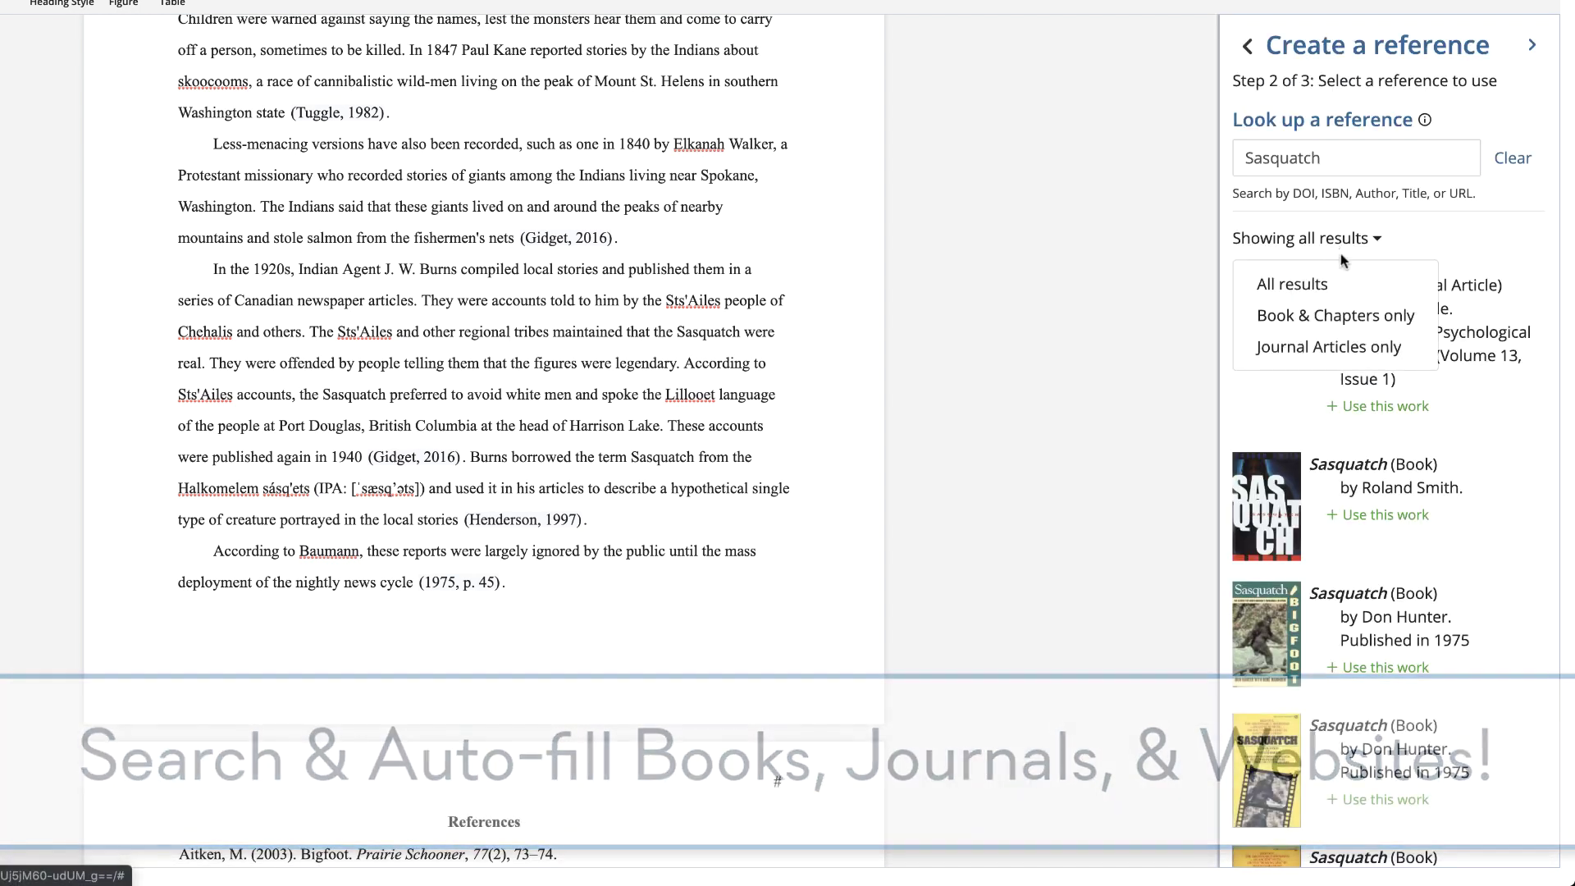
pyautogui.click(1414, 355)
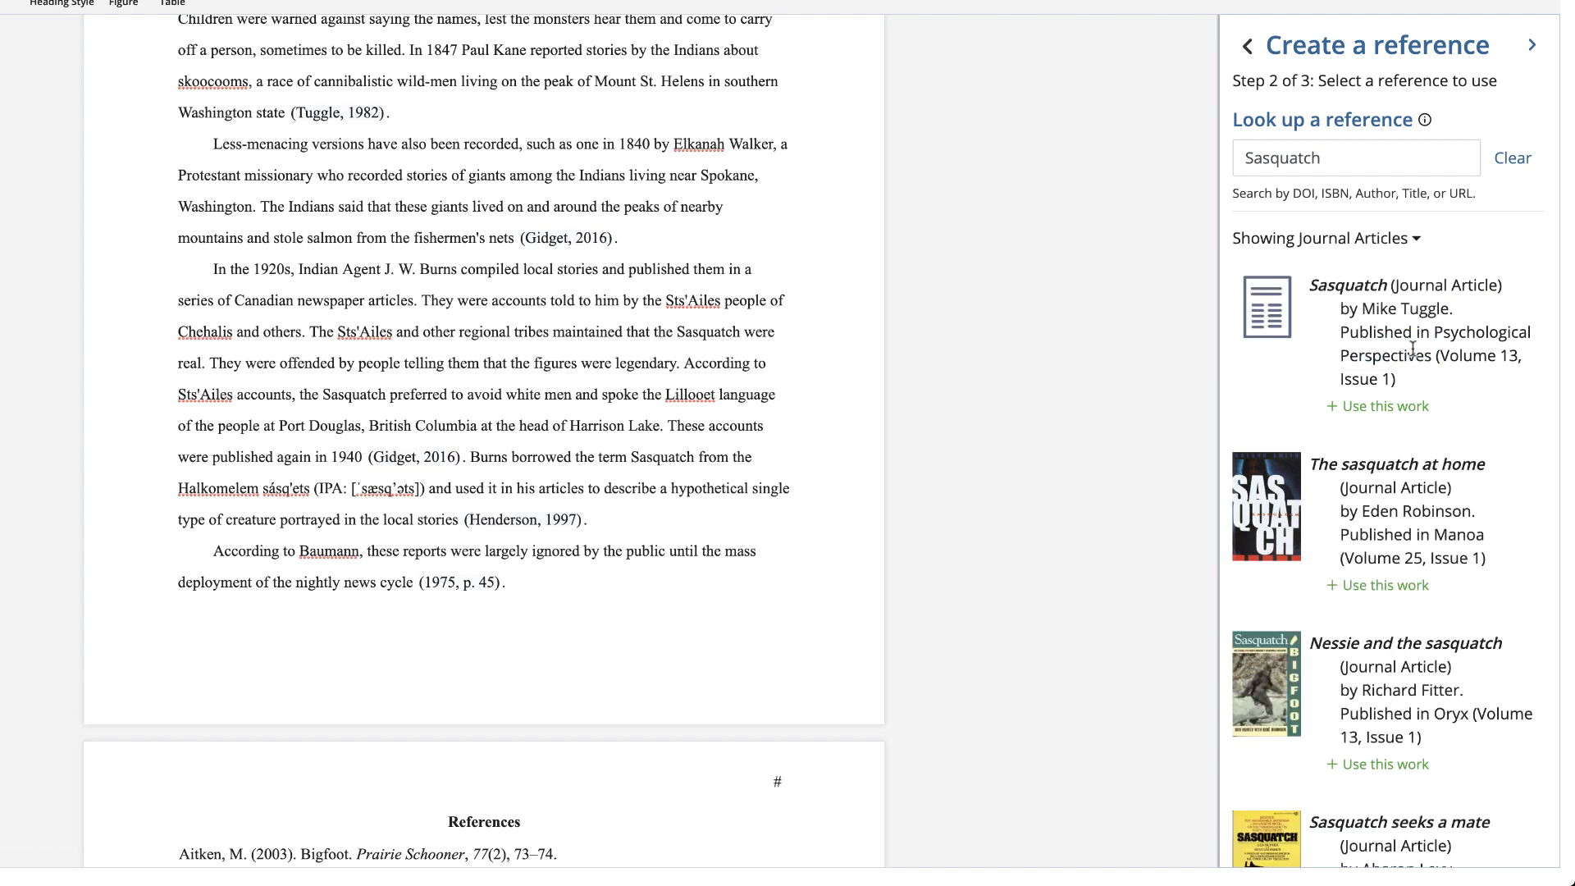
pyautogui.scroll(-3, 1412, 349)
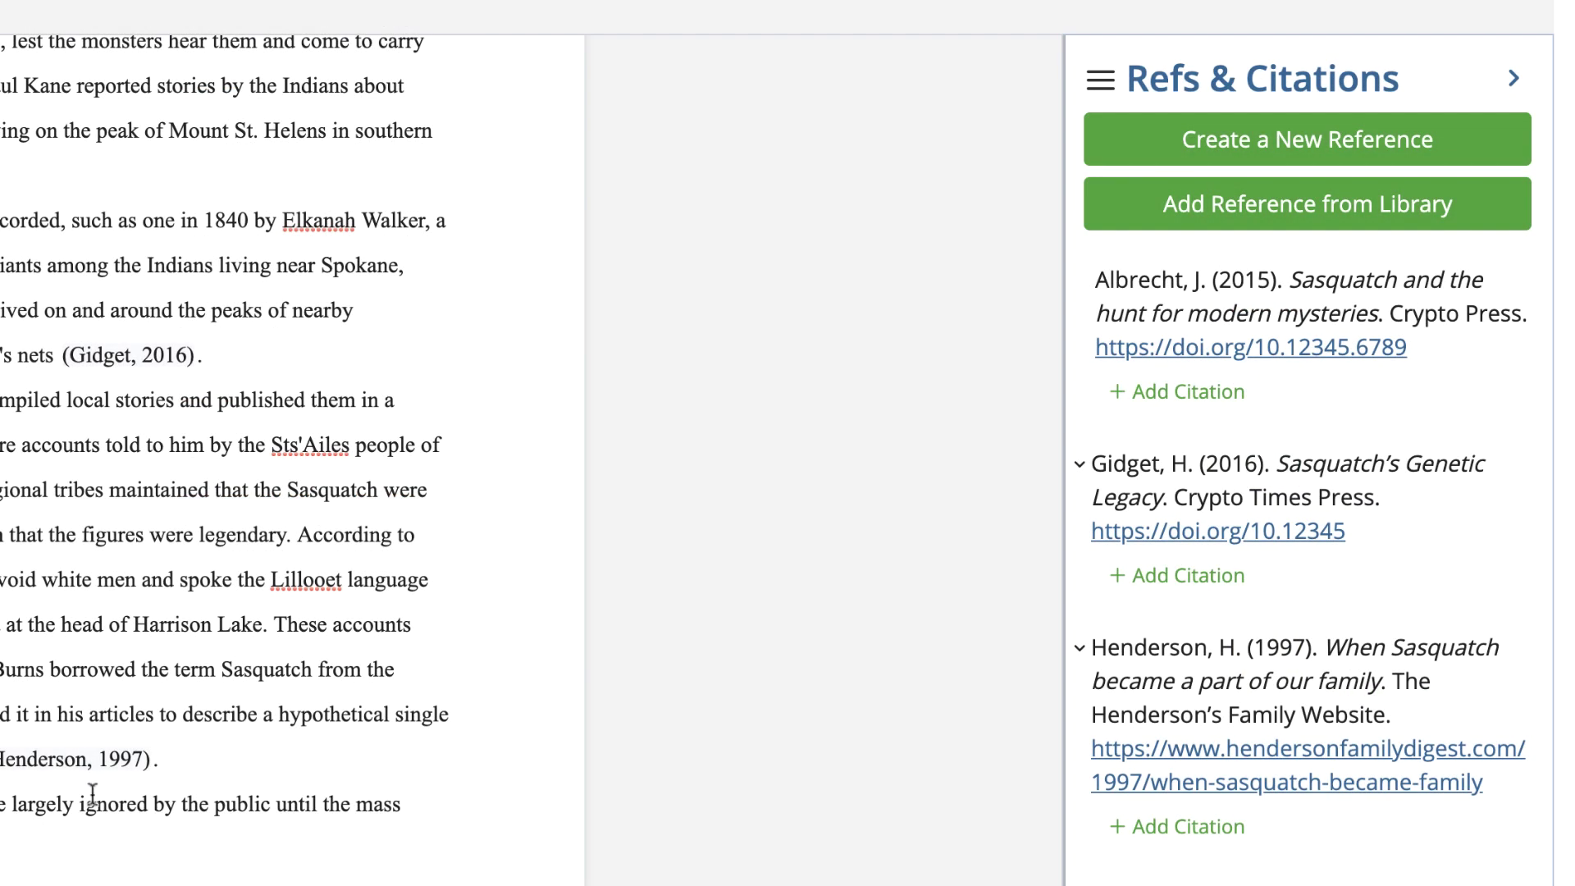
# Start a new reference, look up "Bigfoot Baumann", and choose the book "Bigfoot" published in 1975
pyautogui.click(1206, 162)
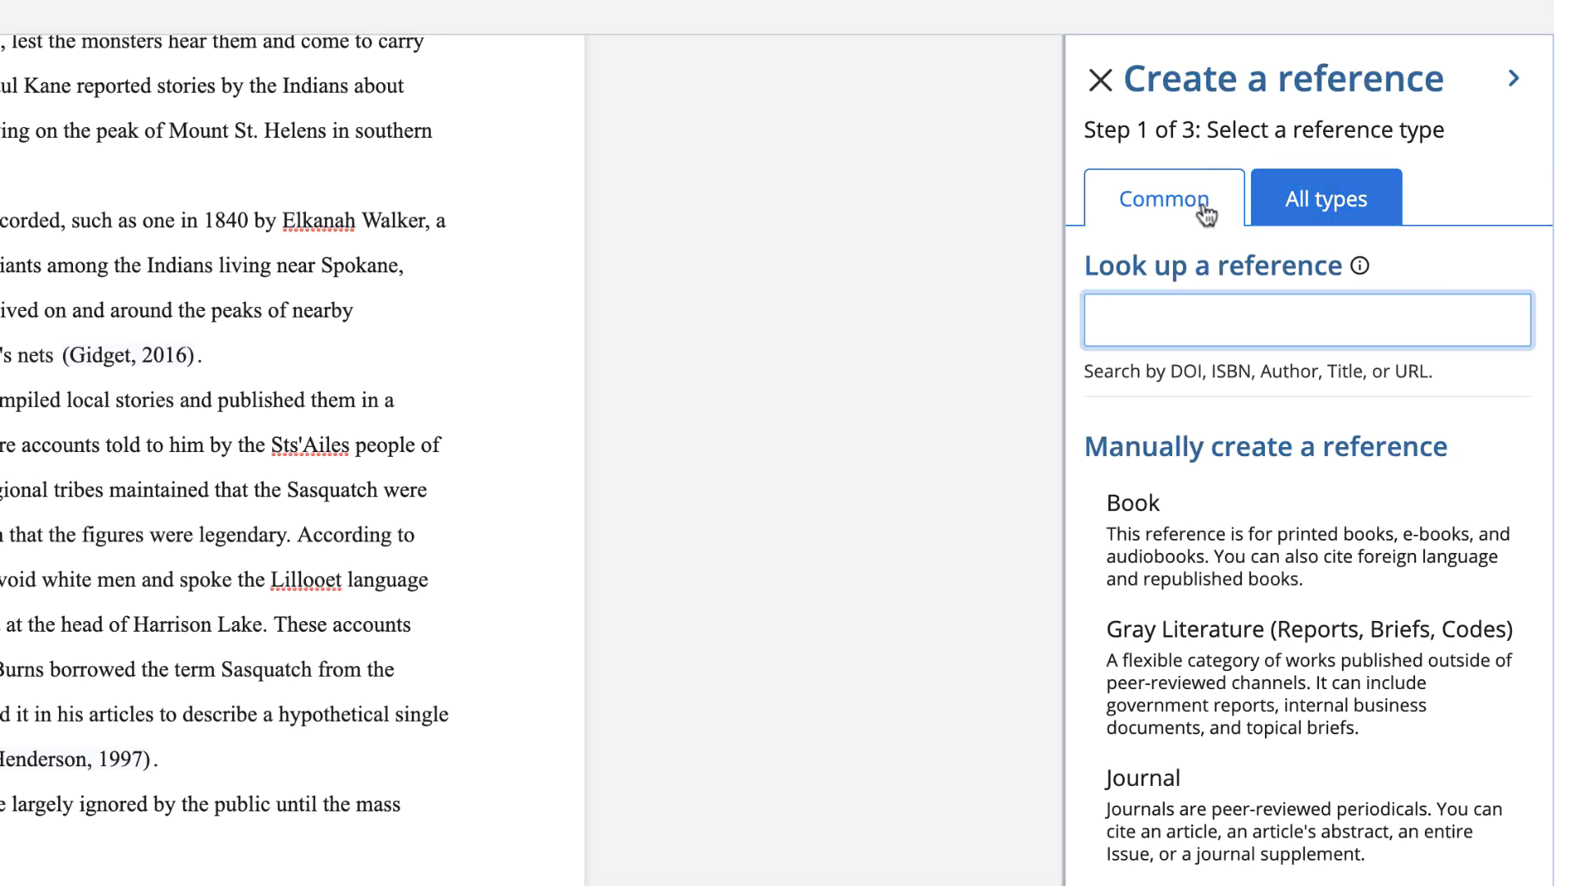
pyautogui.write('Bigfoot')
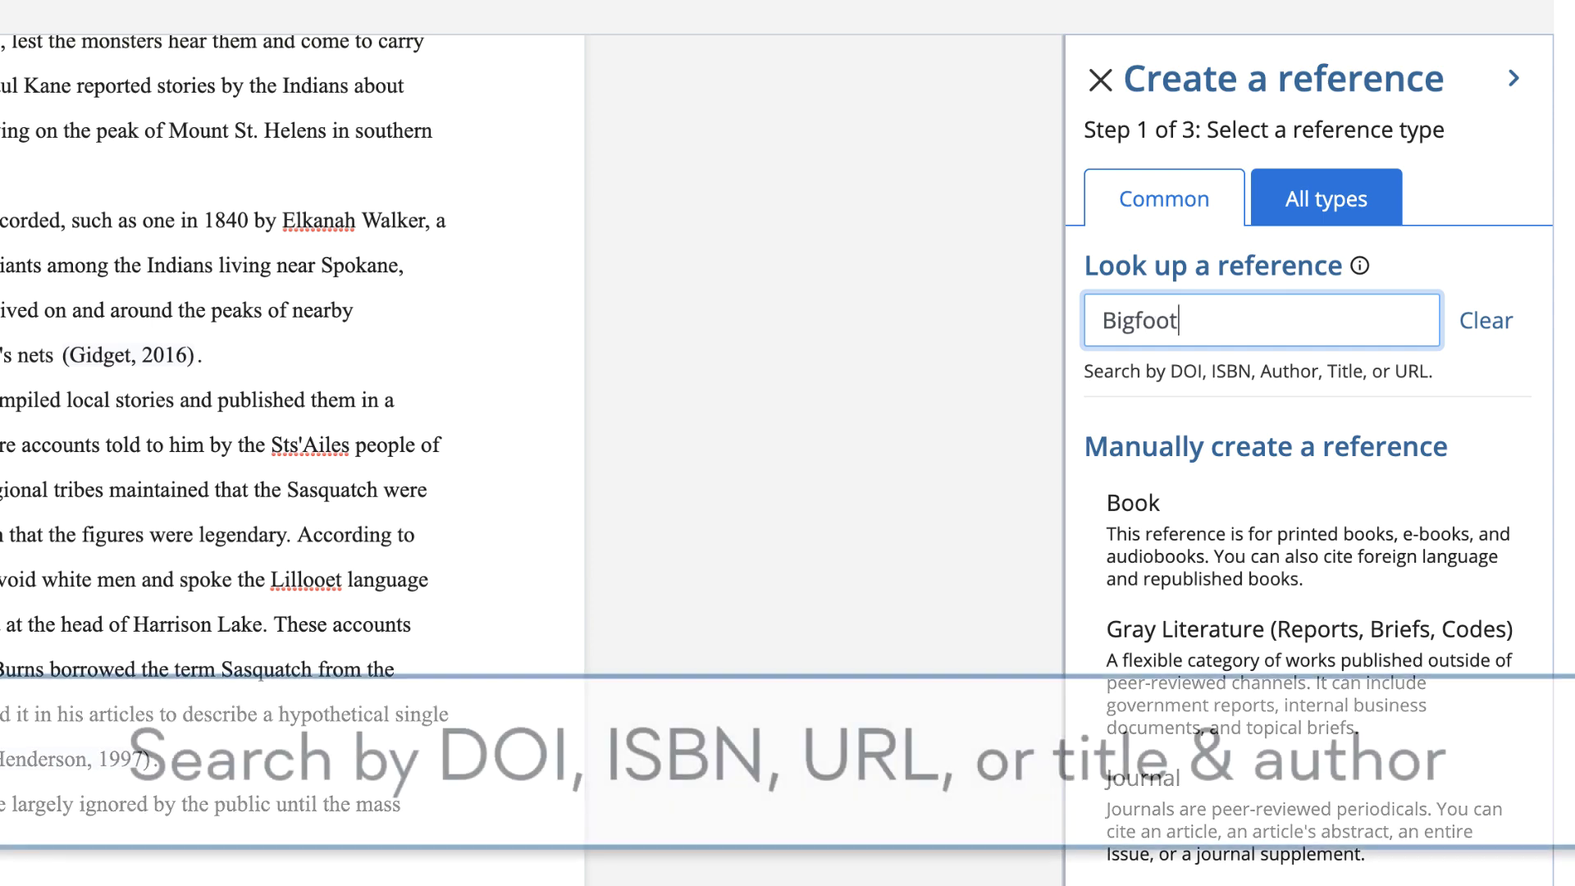
pyautogui.write(' Baumann')
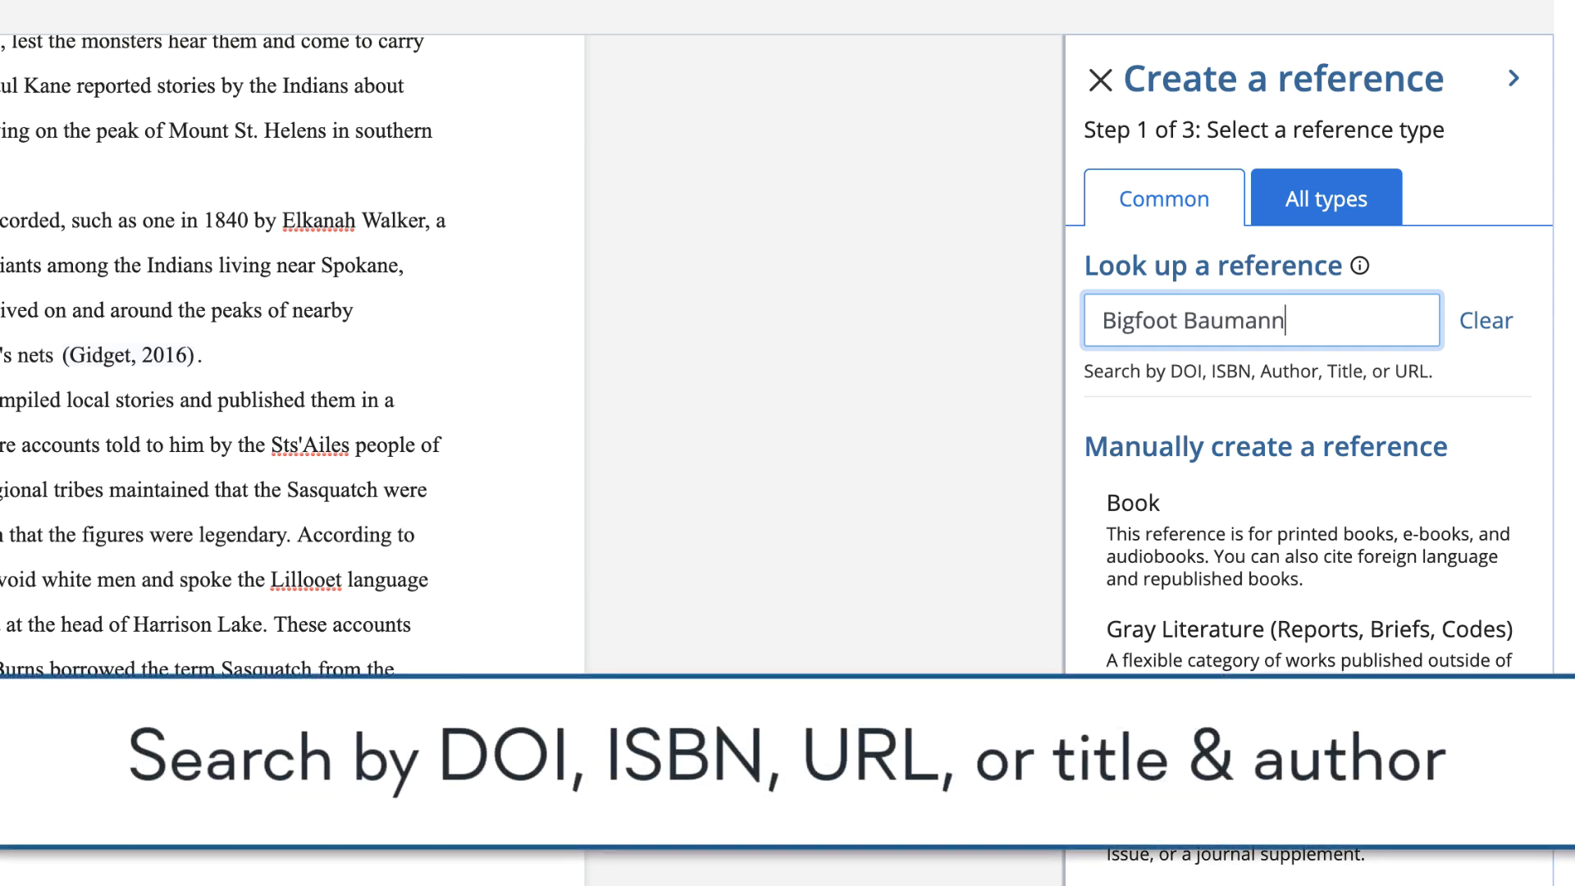
pyautogui.press('Return')
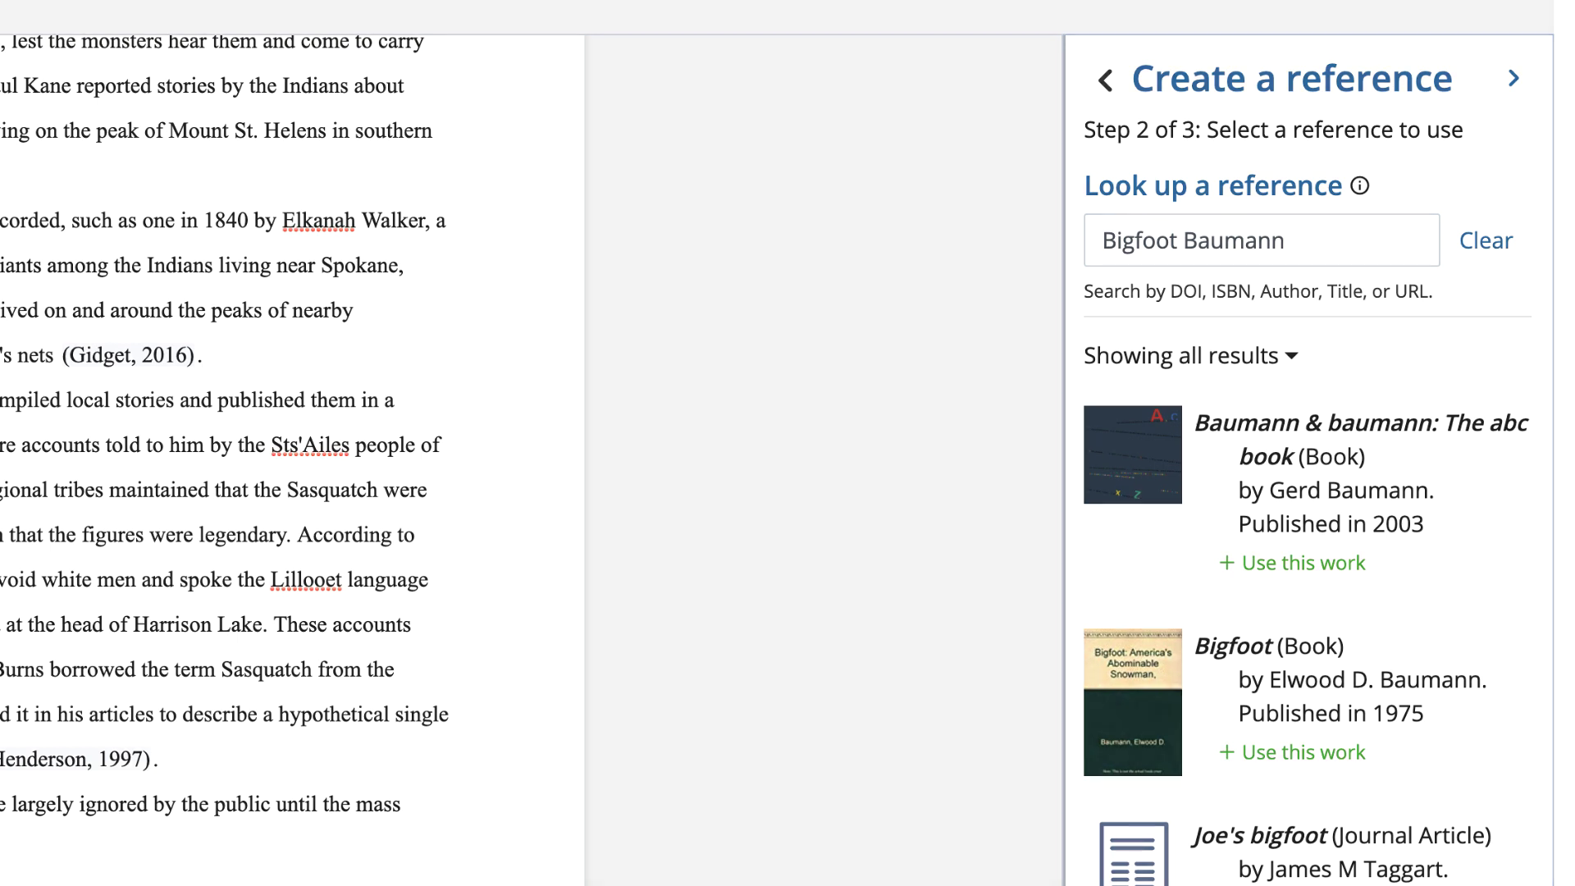
pyautogui.click(1284, 764)
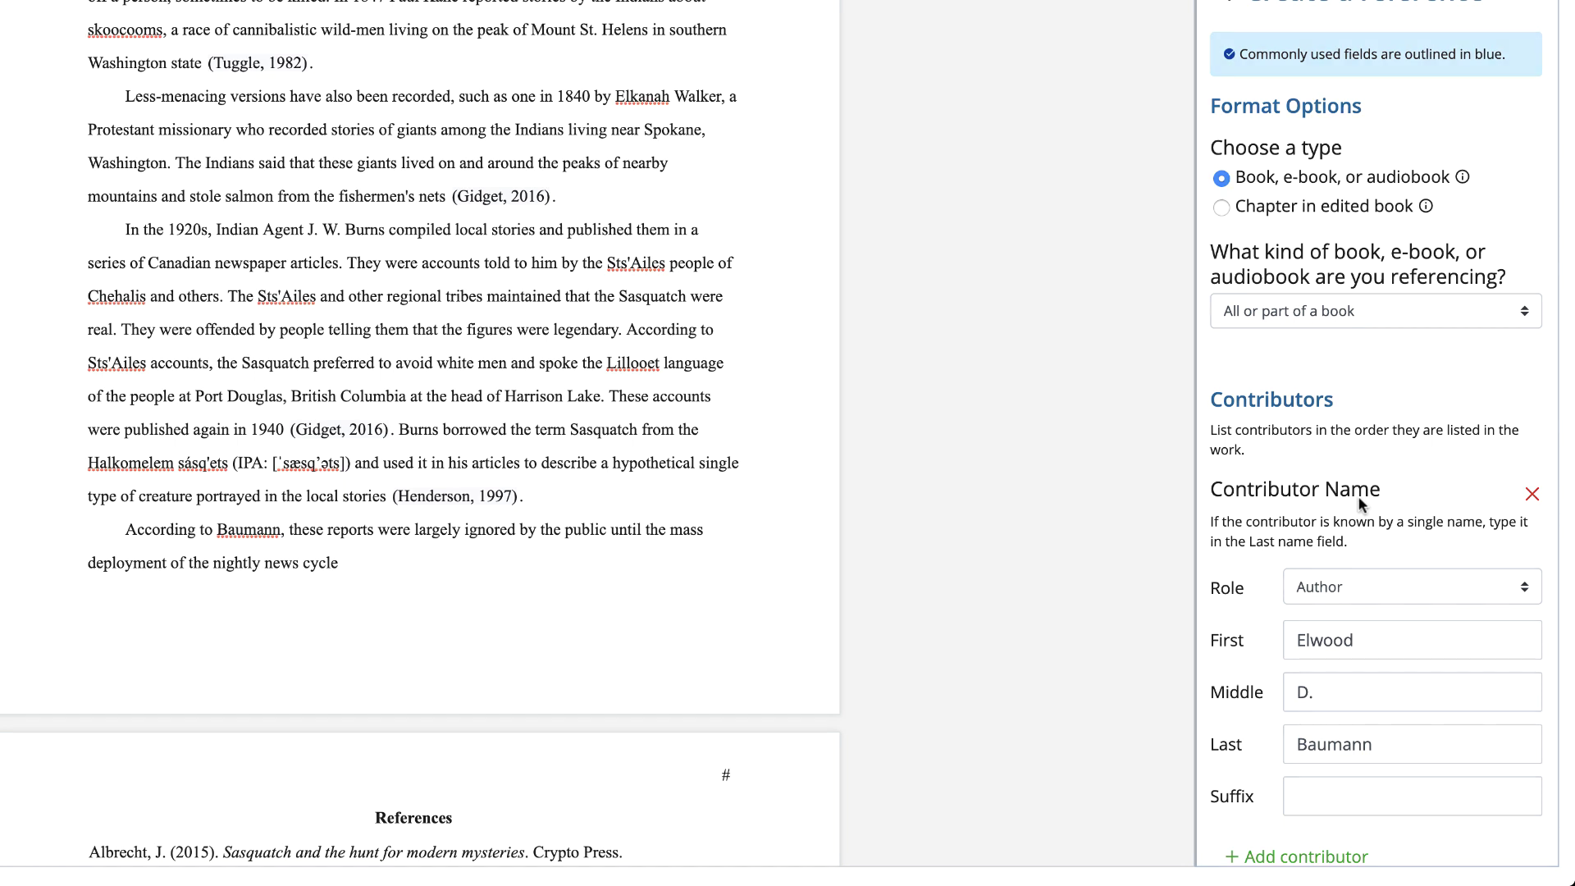
# Review the book's prefilled contributor and publication details, leave the DOI and optional content empty, and create the reference
pyautogui.scroll(-5, 1358, 500)
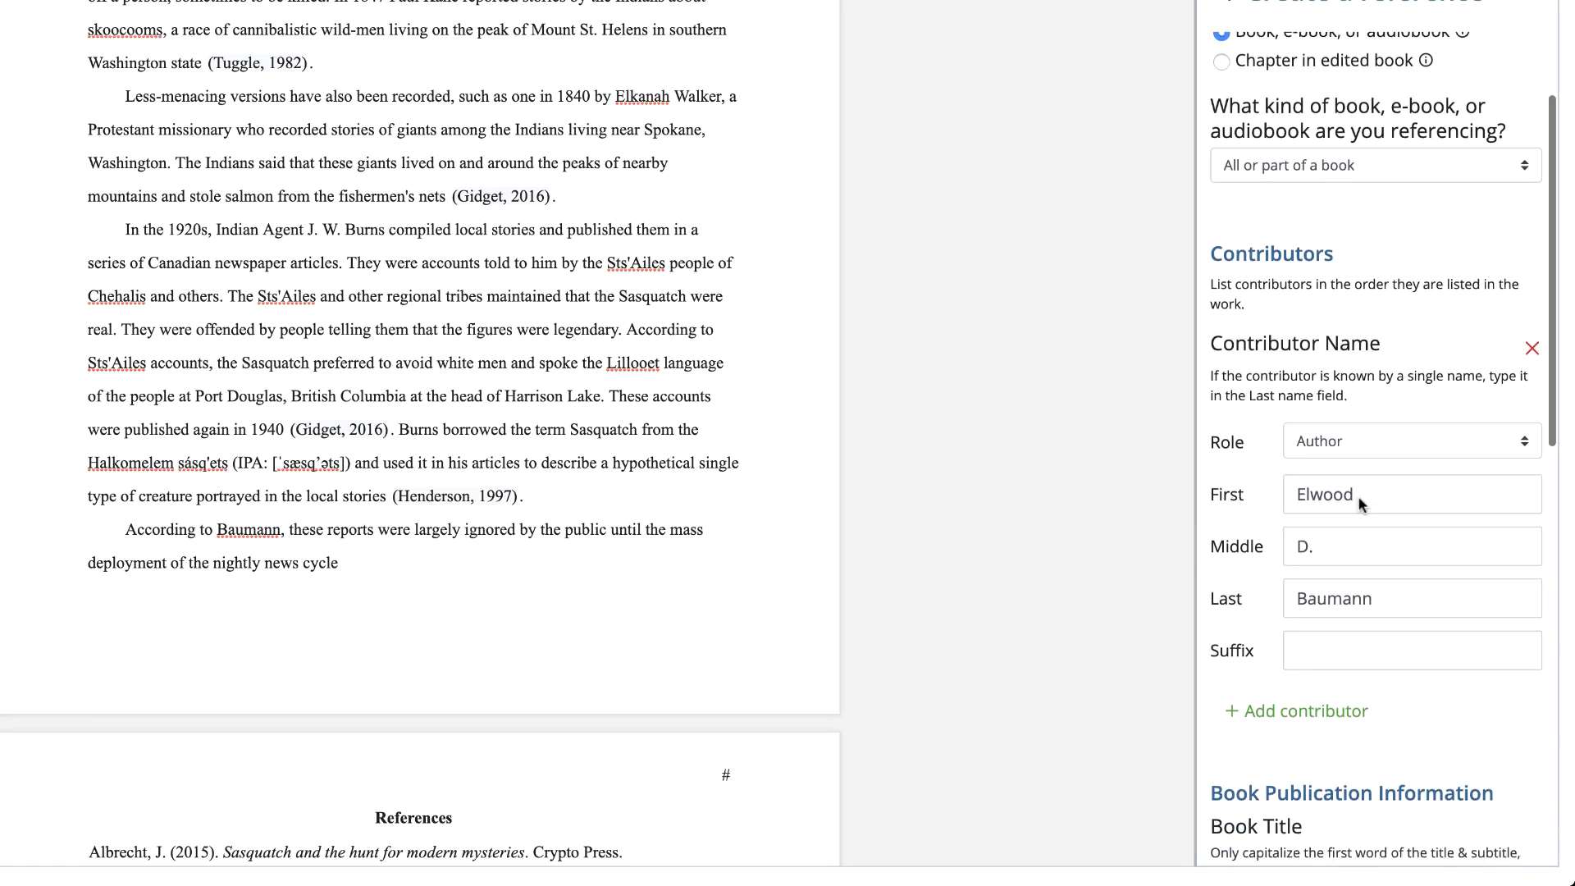
pyautogui.scroll(-6, 1359, 502)
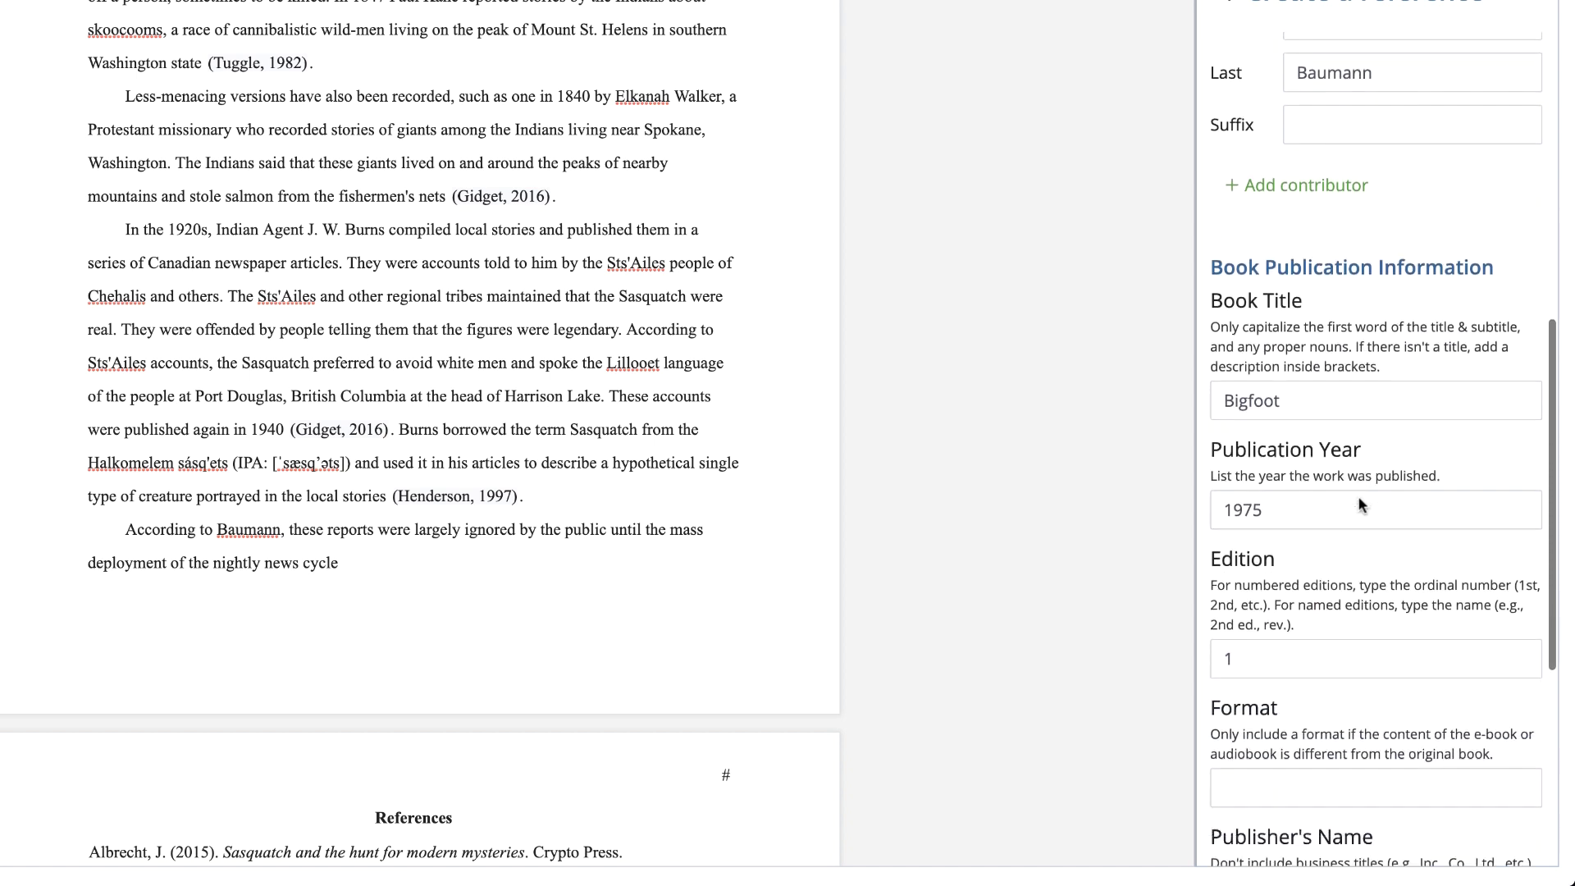
pyautogui.scroll(-3, 1358, 505)
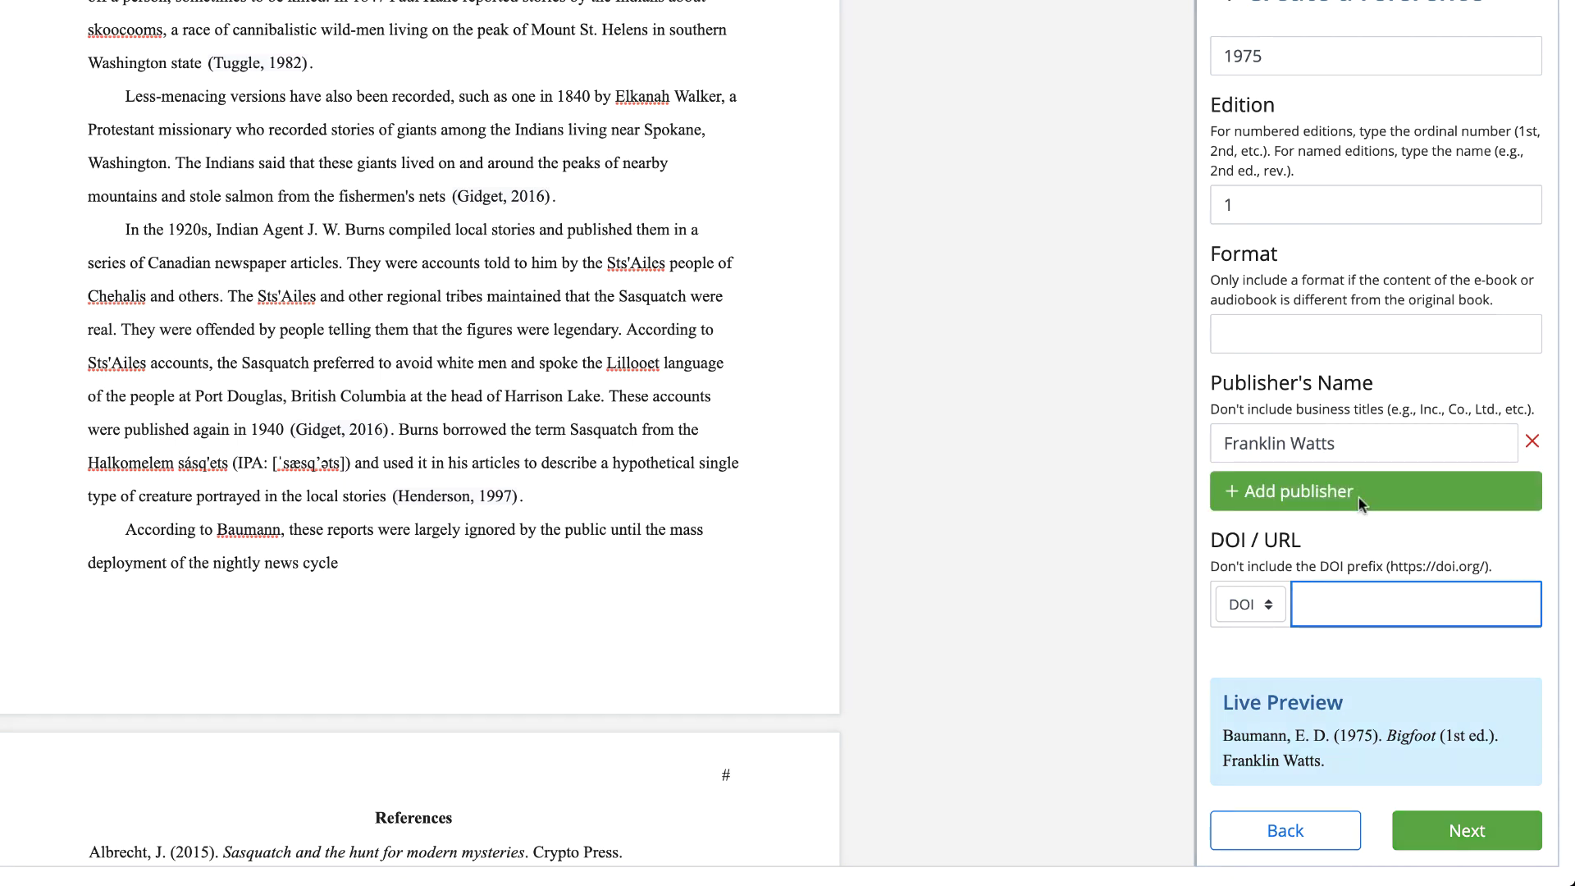
pyautogui.click(1514, 835)
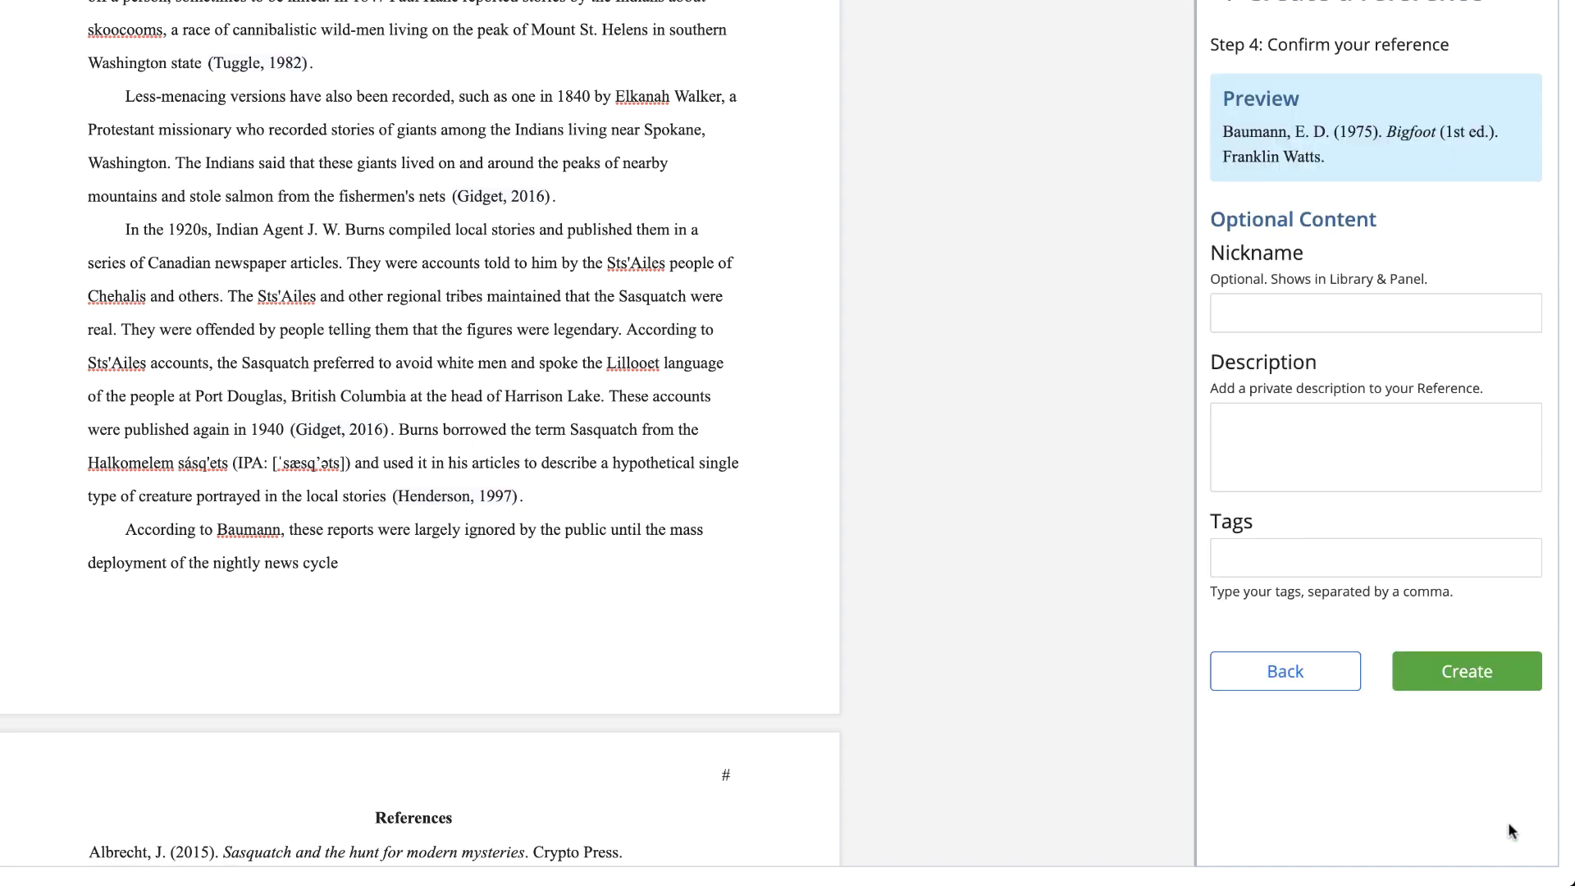
pyautogui.click(1421, 676)
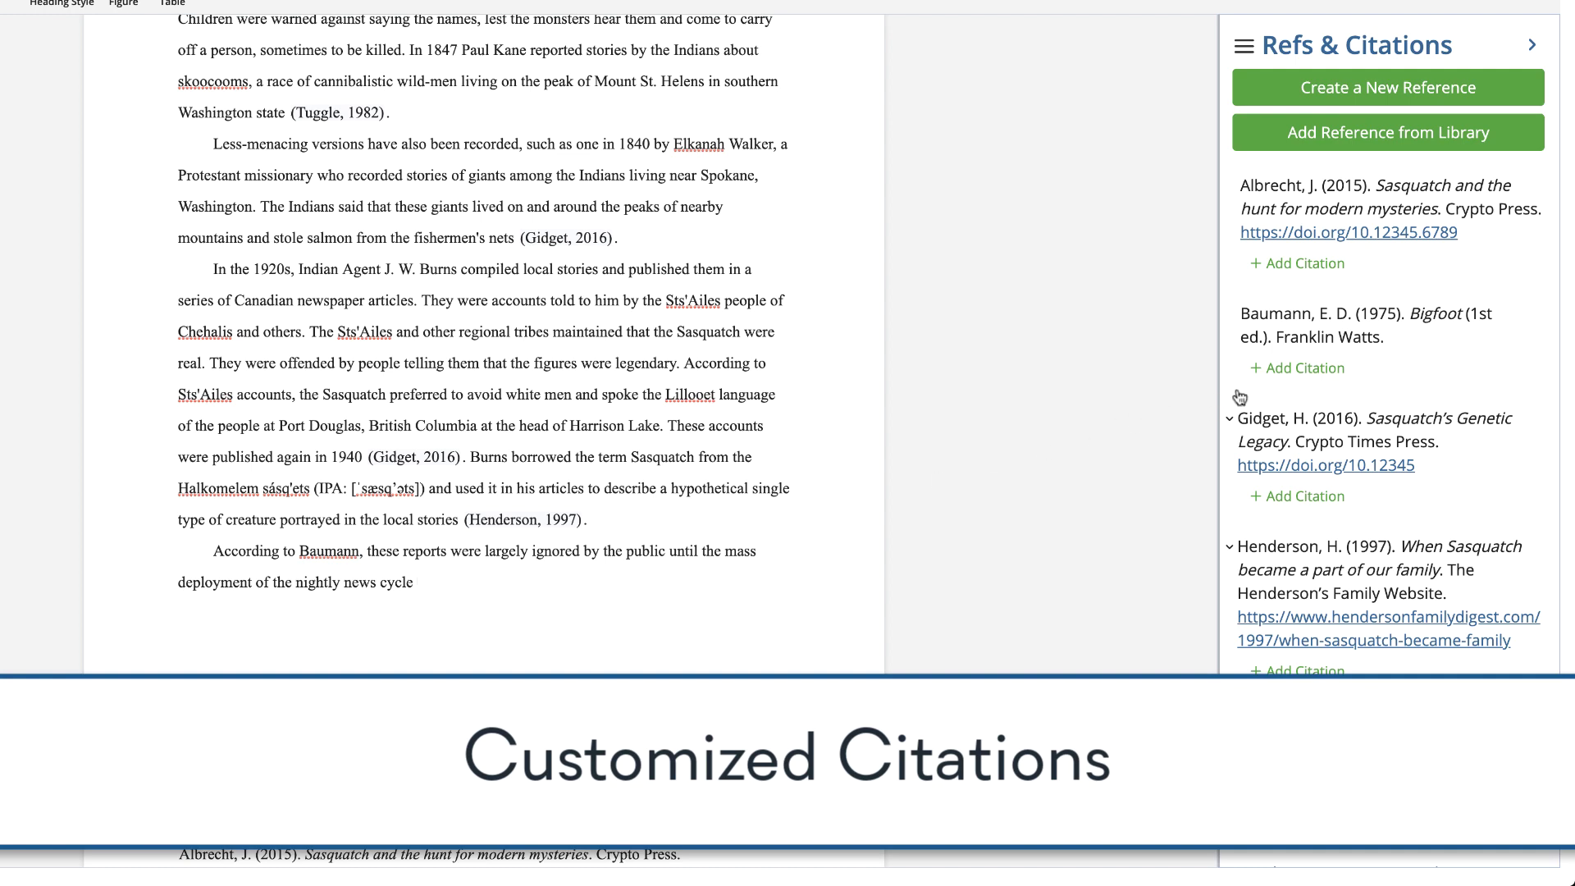
# Cite the 1975 book "Bigfoot" after "nightly news cycle" without the contributor's name, with page number 45, and end the sentence with a period
pyautogui.click(1317, 371)
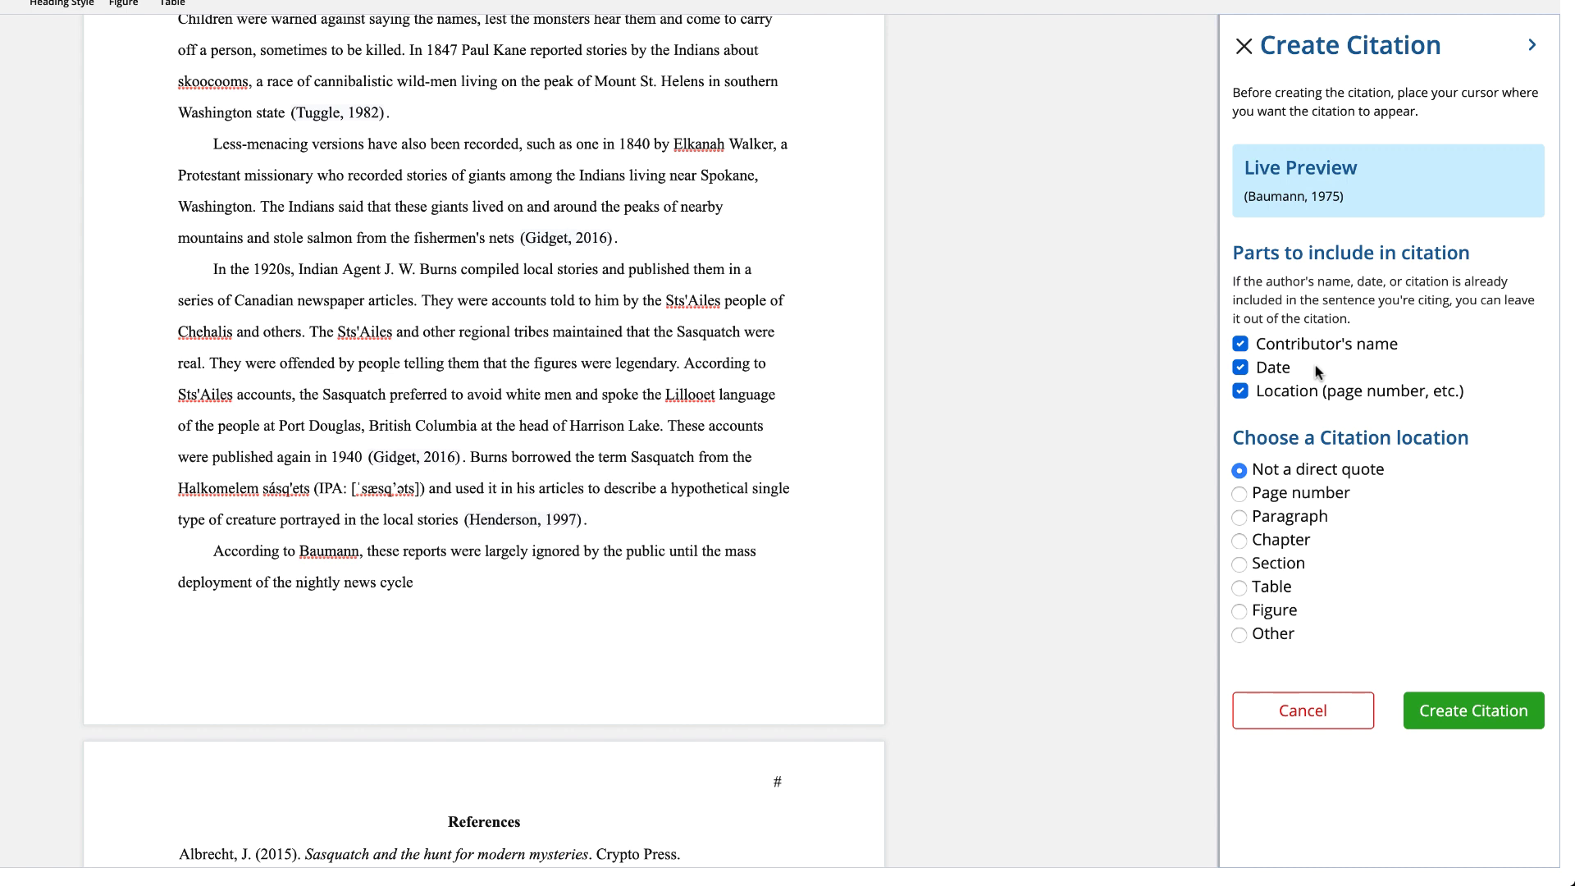
pyautogui.click(1240, 344)
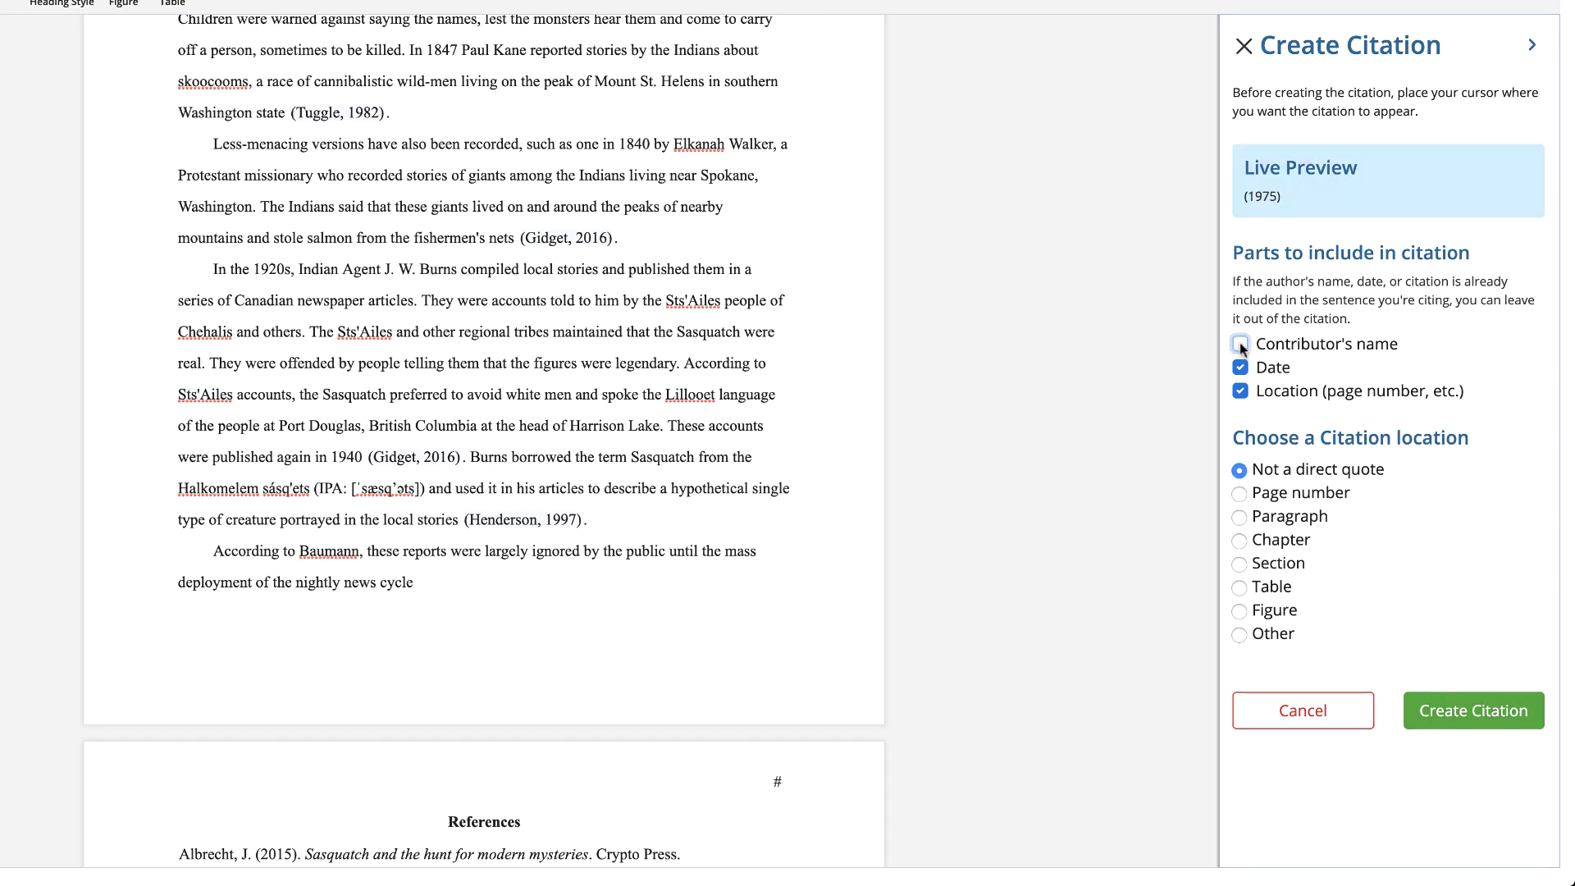
pyautogui.click(1239, 494)
pyautogui.write('45')
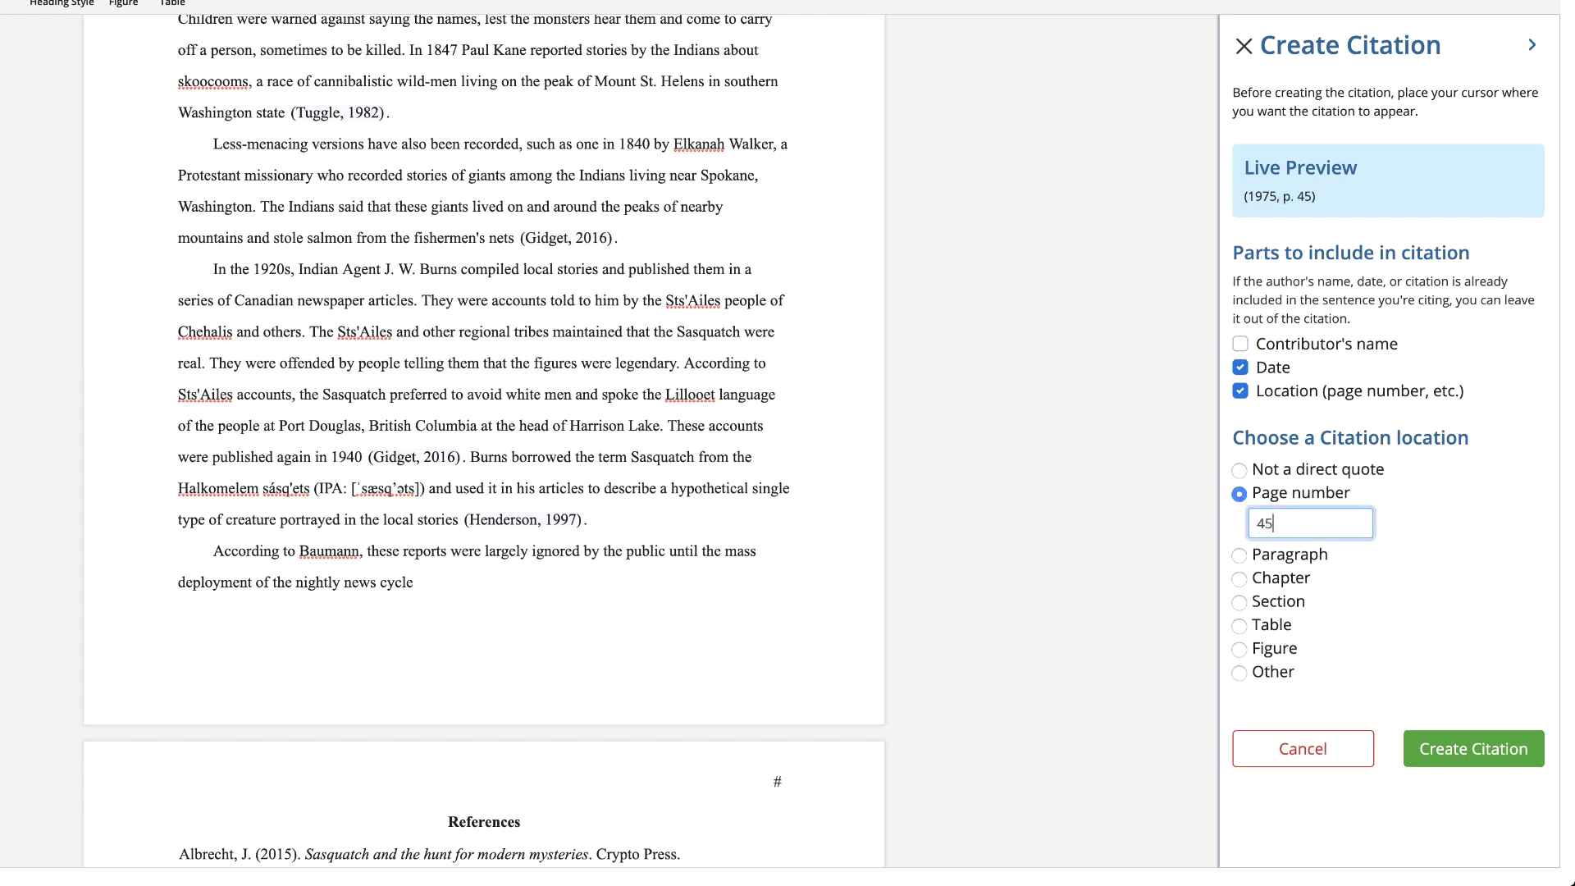
pyautogui.click(1474, 749)
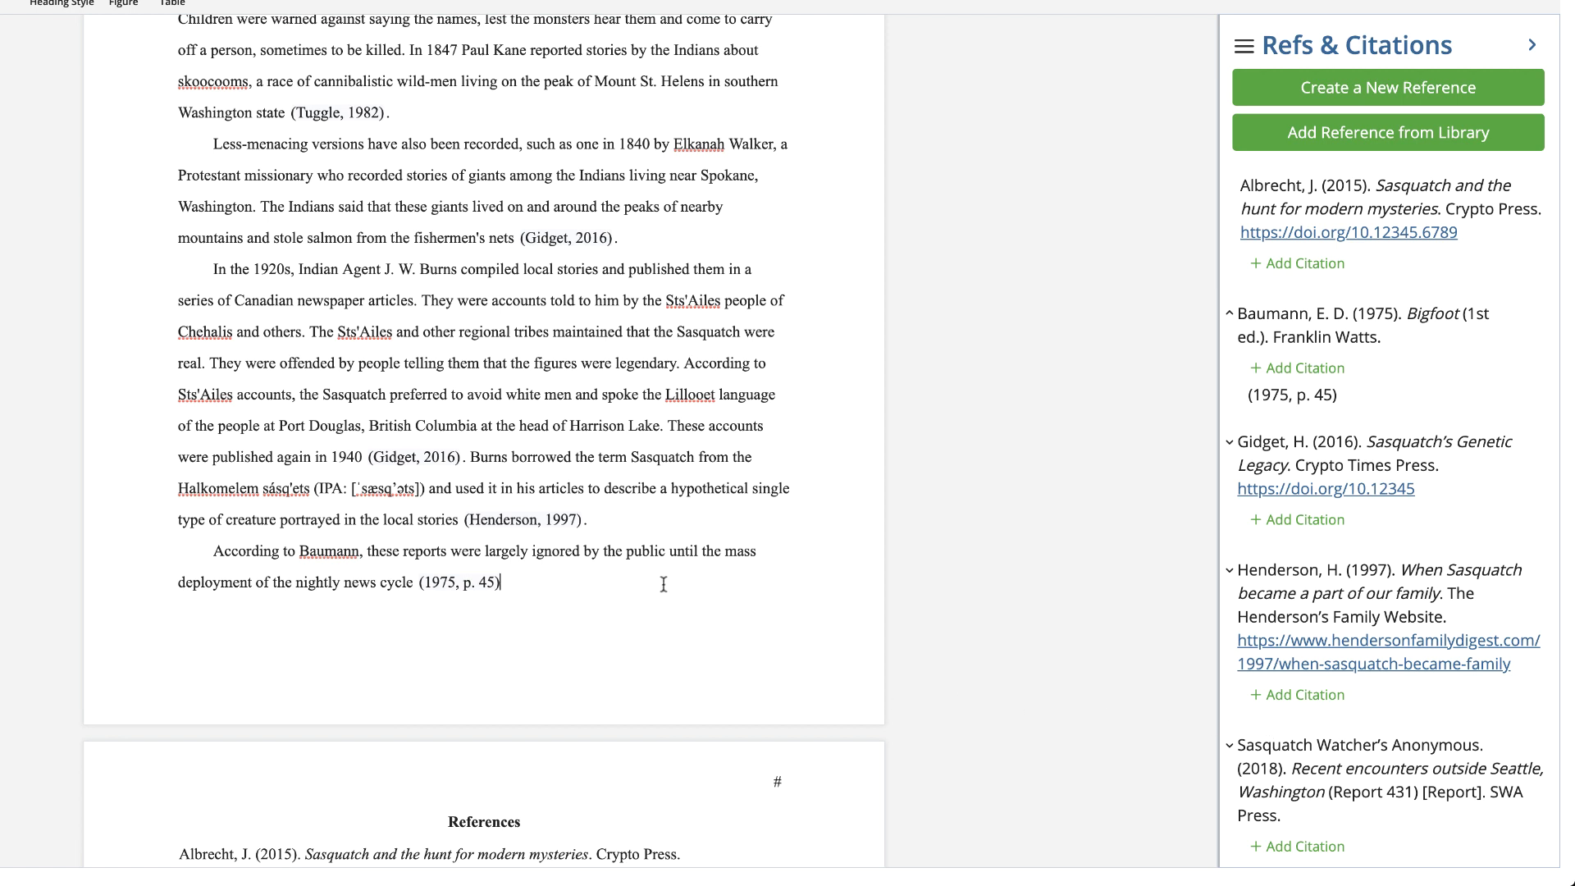
pyautogui.write('.')
pyautogui.click(1319, 87)
pyautogui.click(1321, 212)
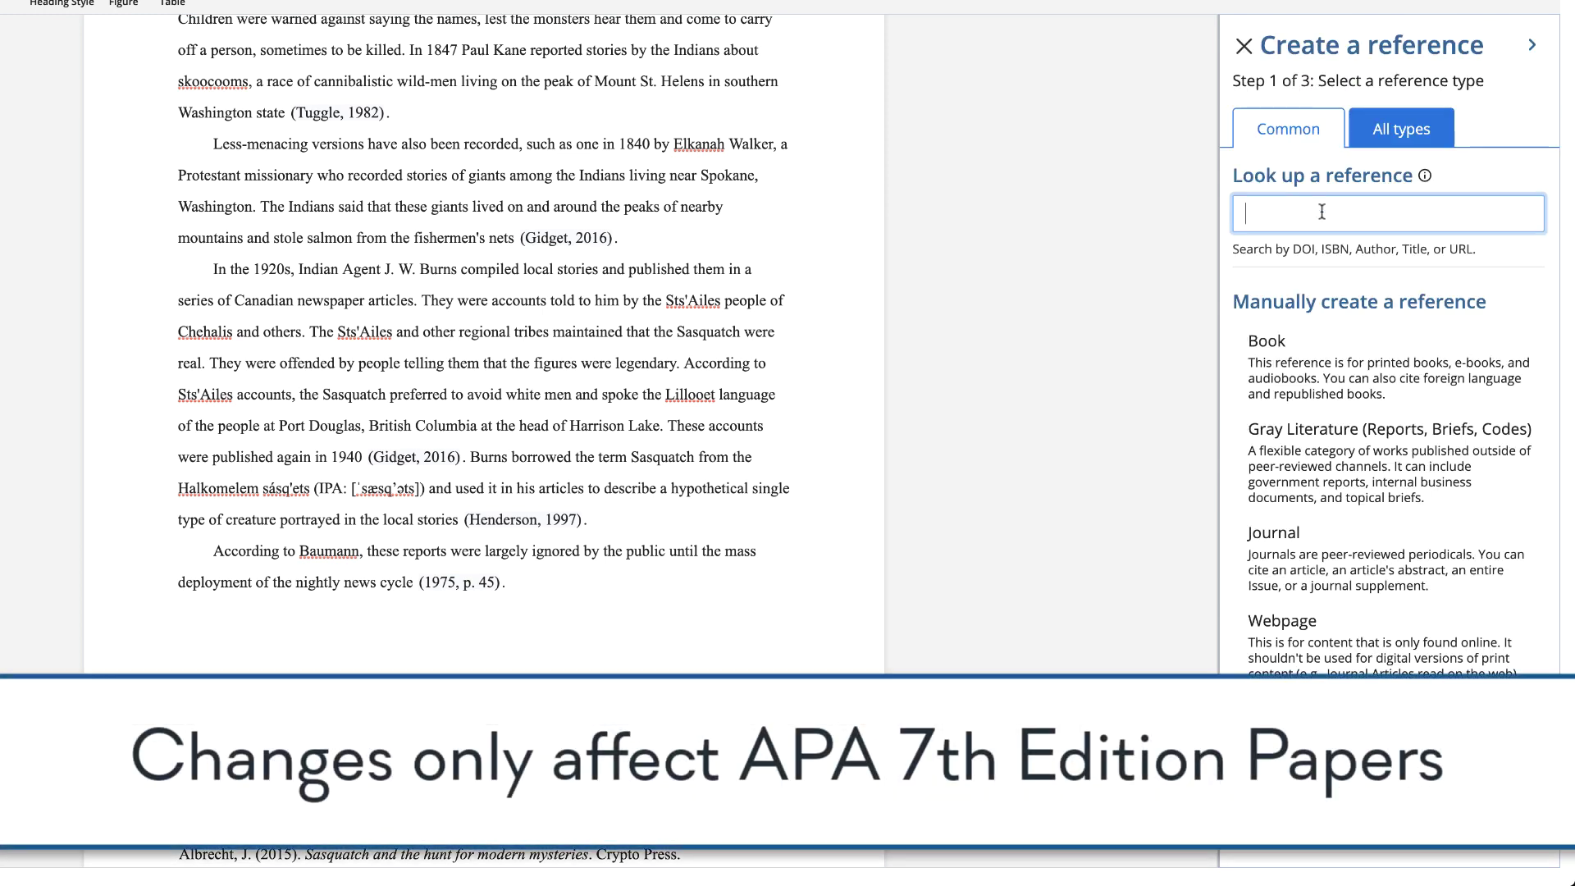
pyautogui.write('https://doi.org/10.1353/psg.2003.0044')
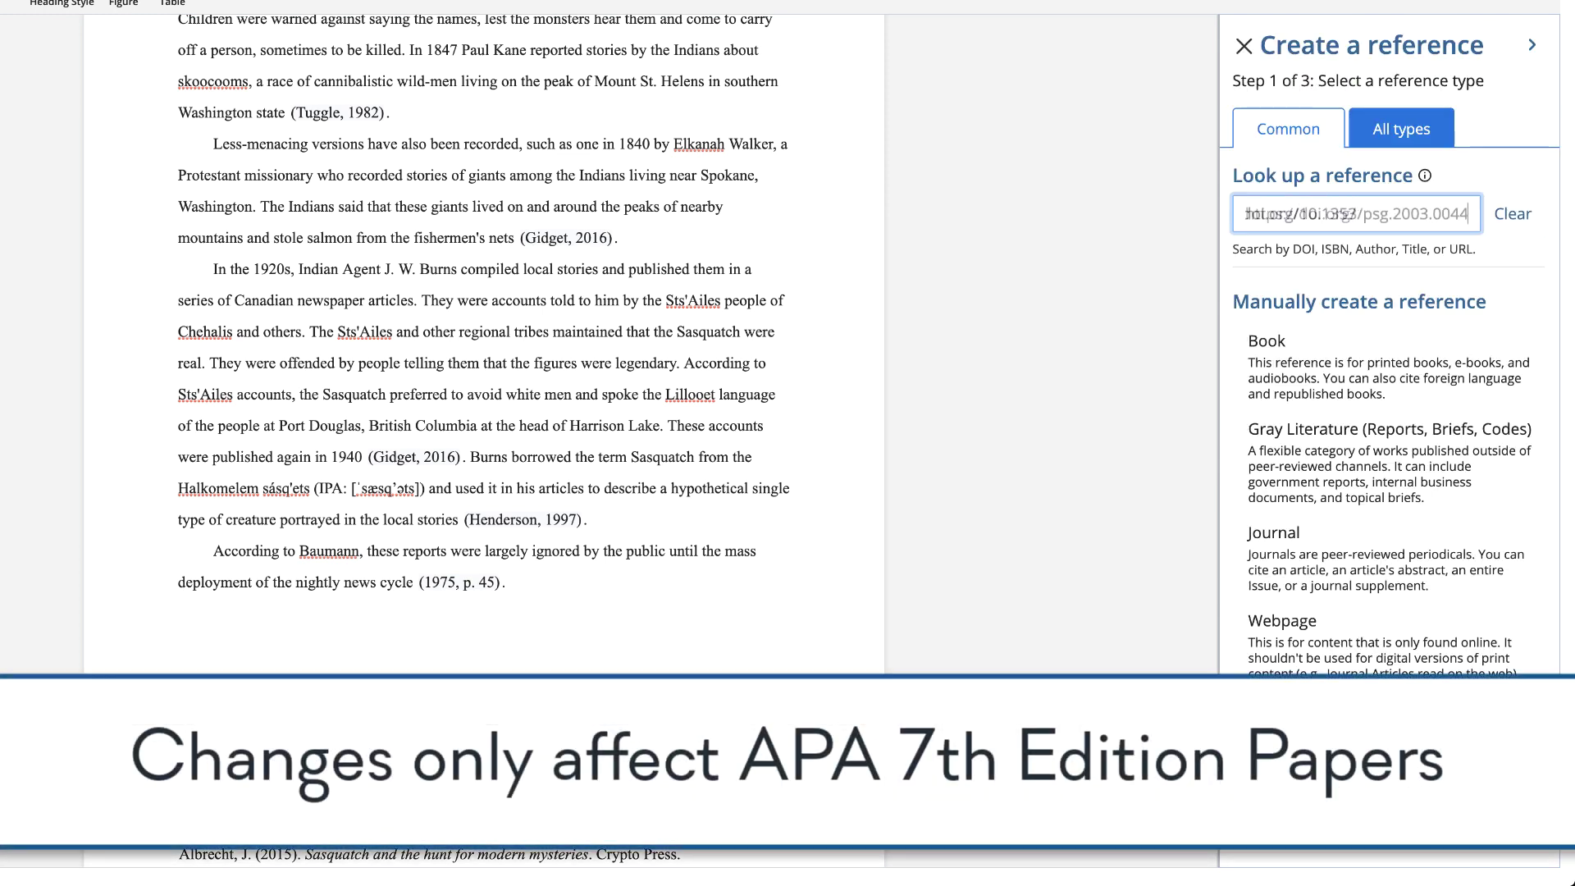
pyautogui.press('Return')
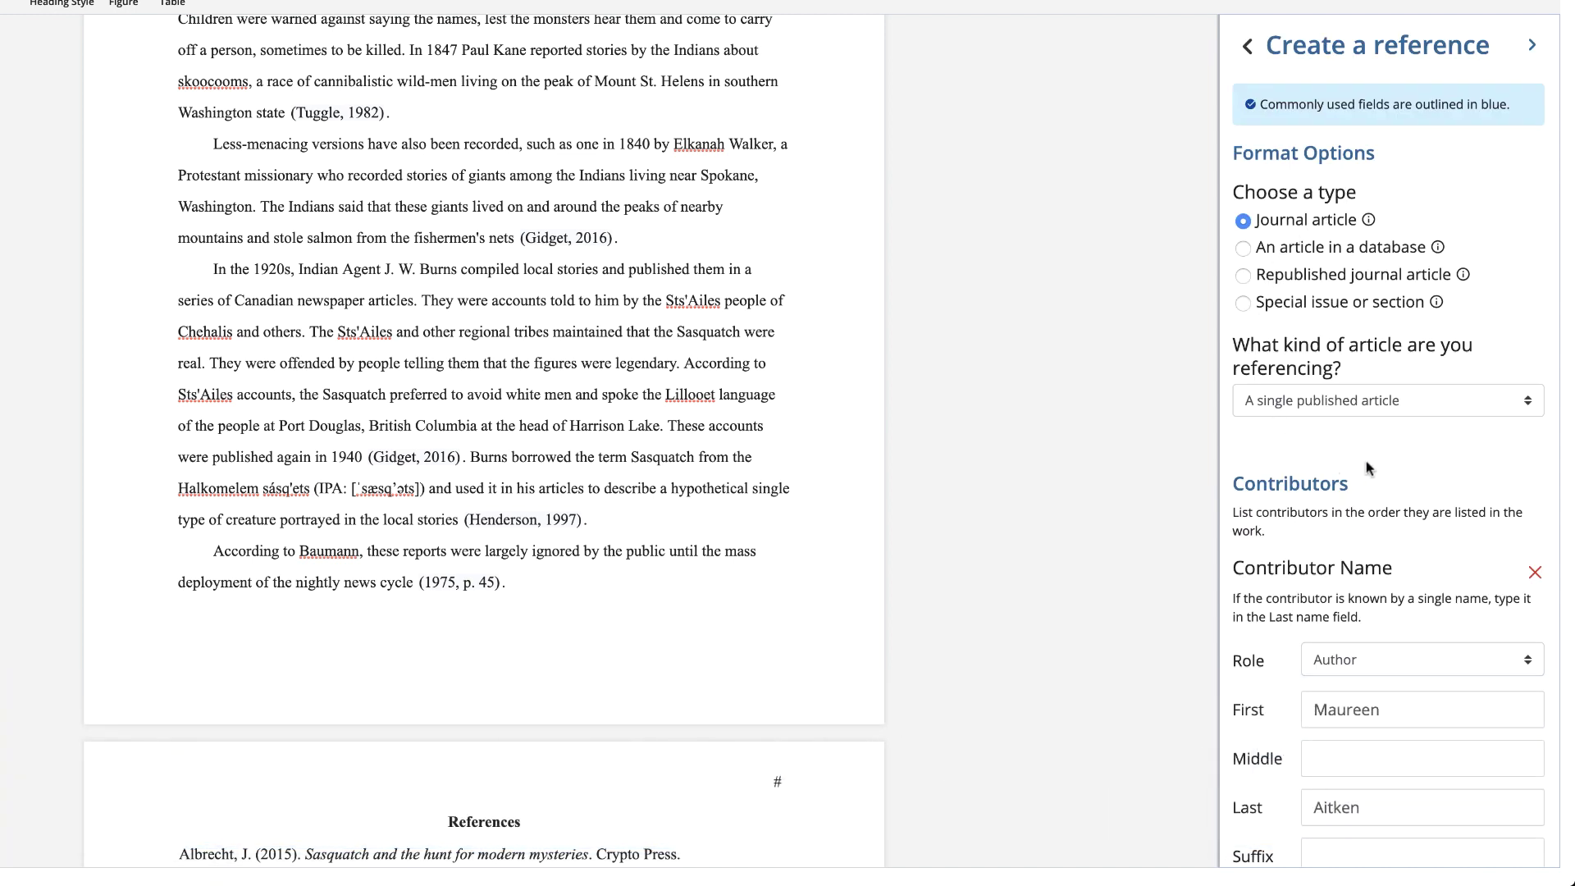
pyautogui.scroll(-6, 1366, 468)
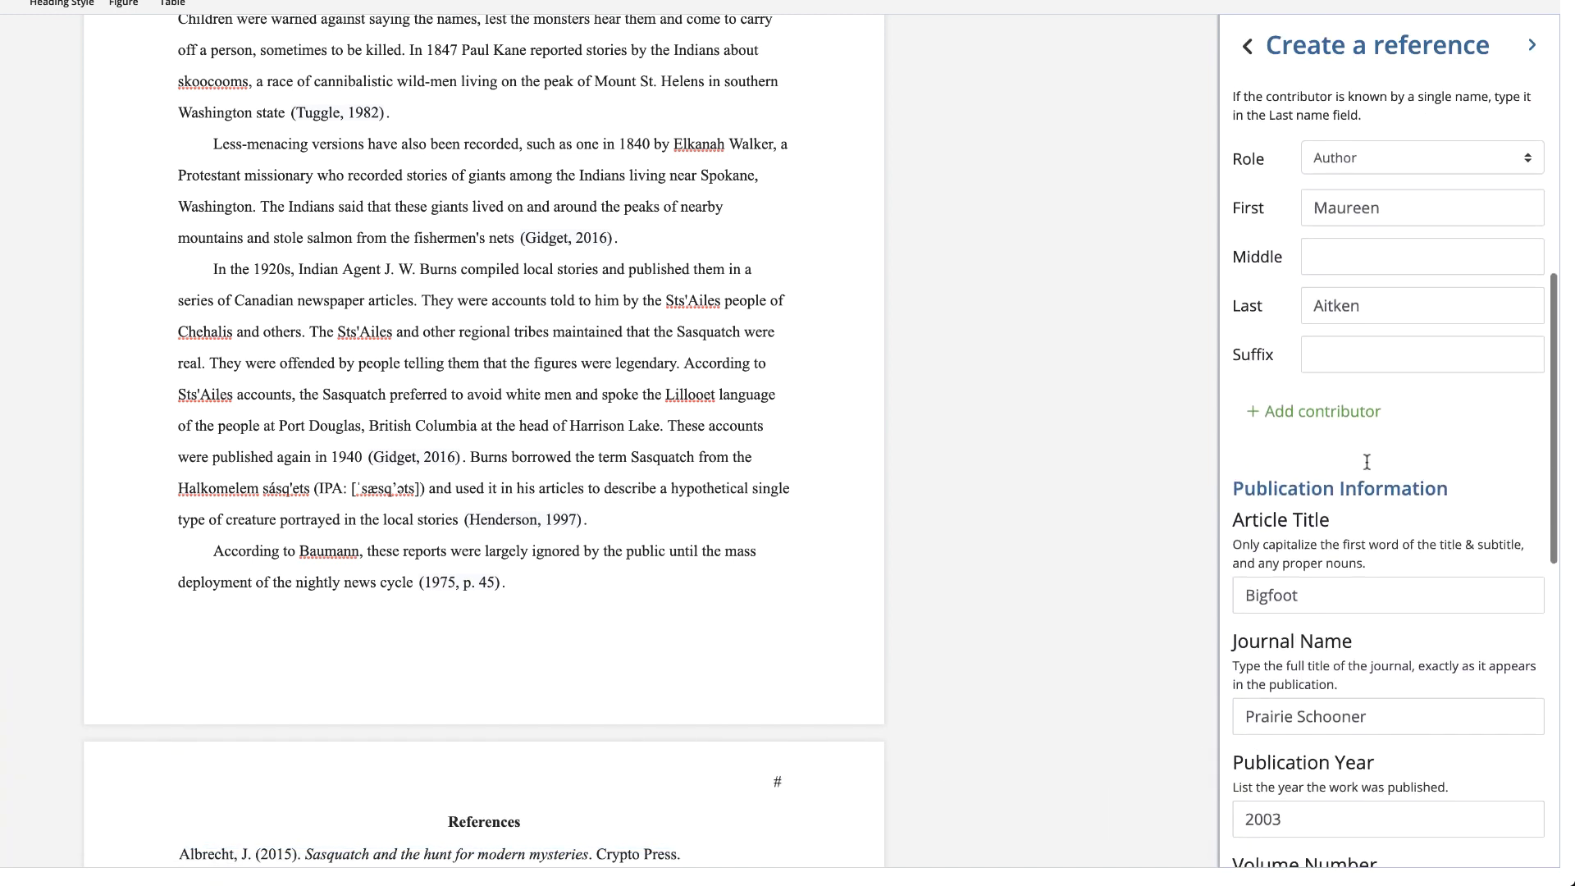
pyautogui.scroll(-10, 1366, 461)
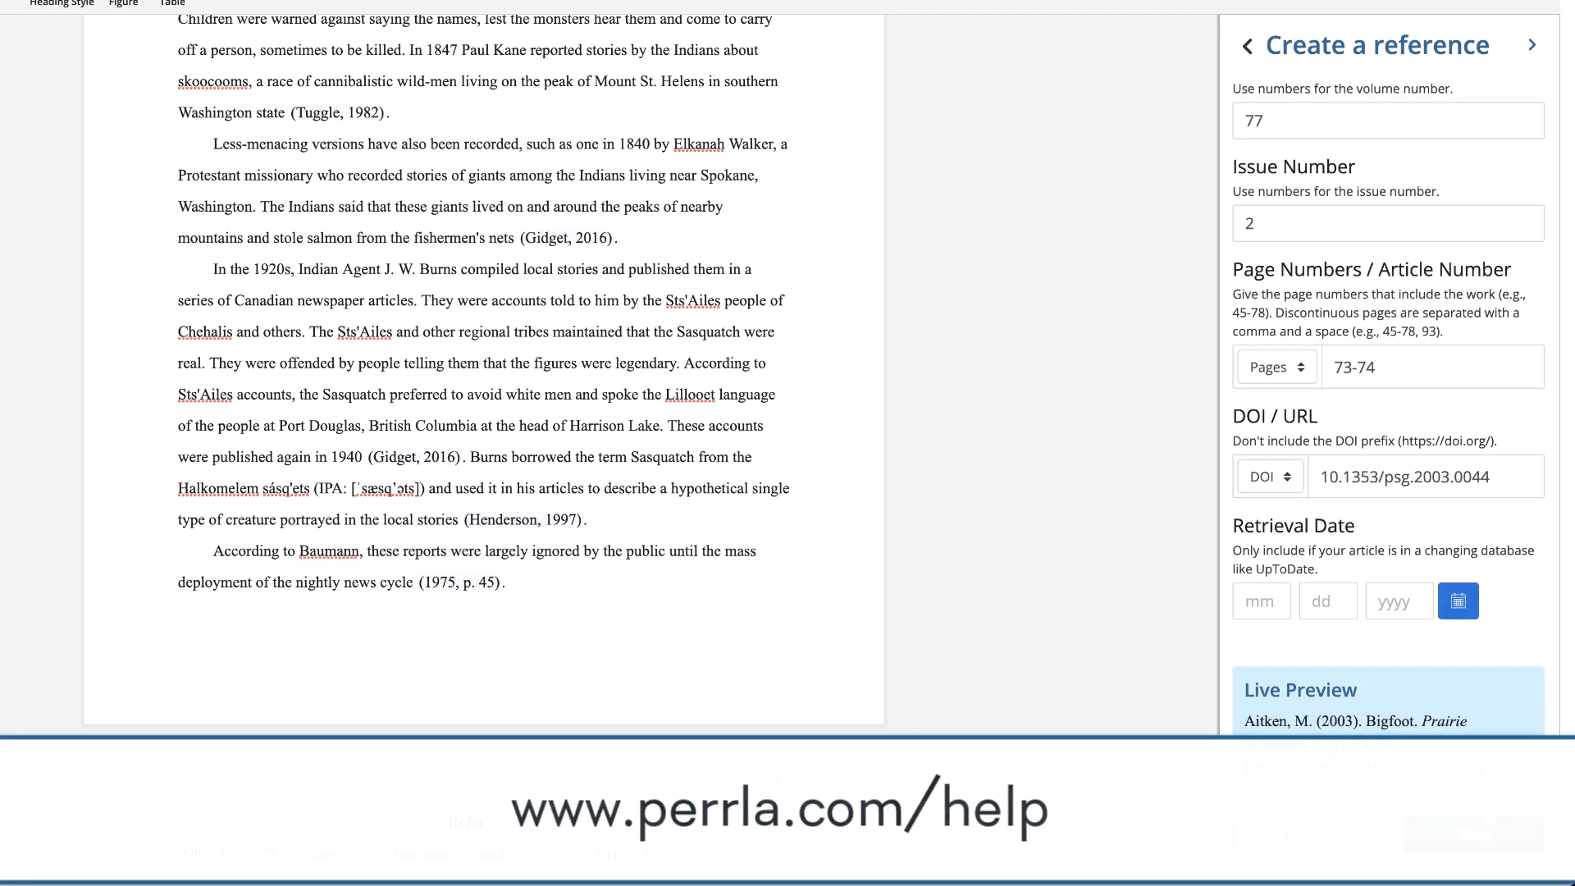
pyautogui.click(1474, 812)
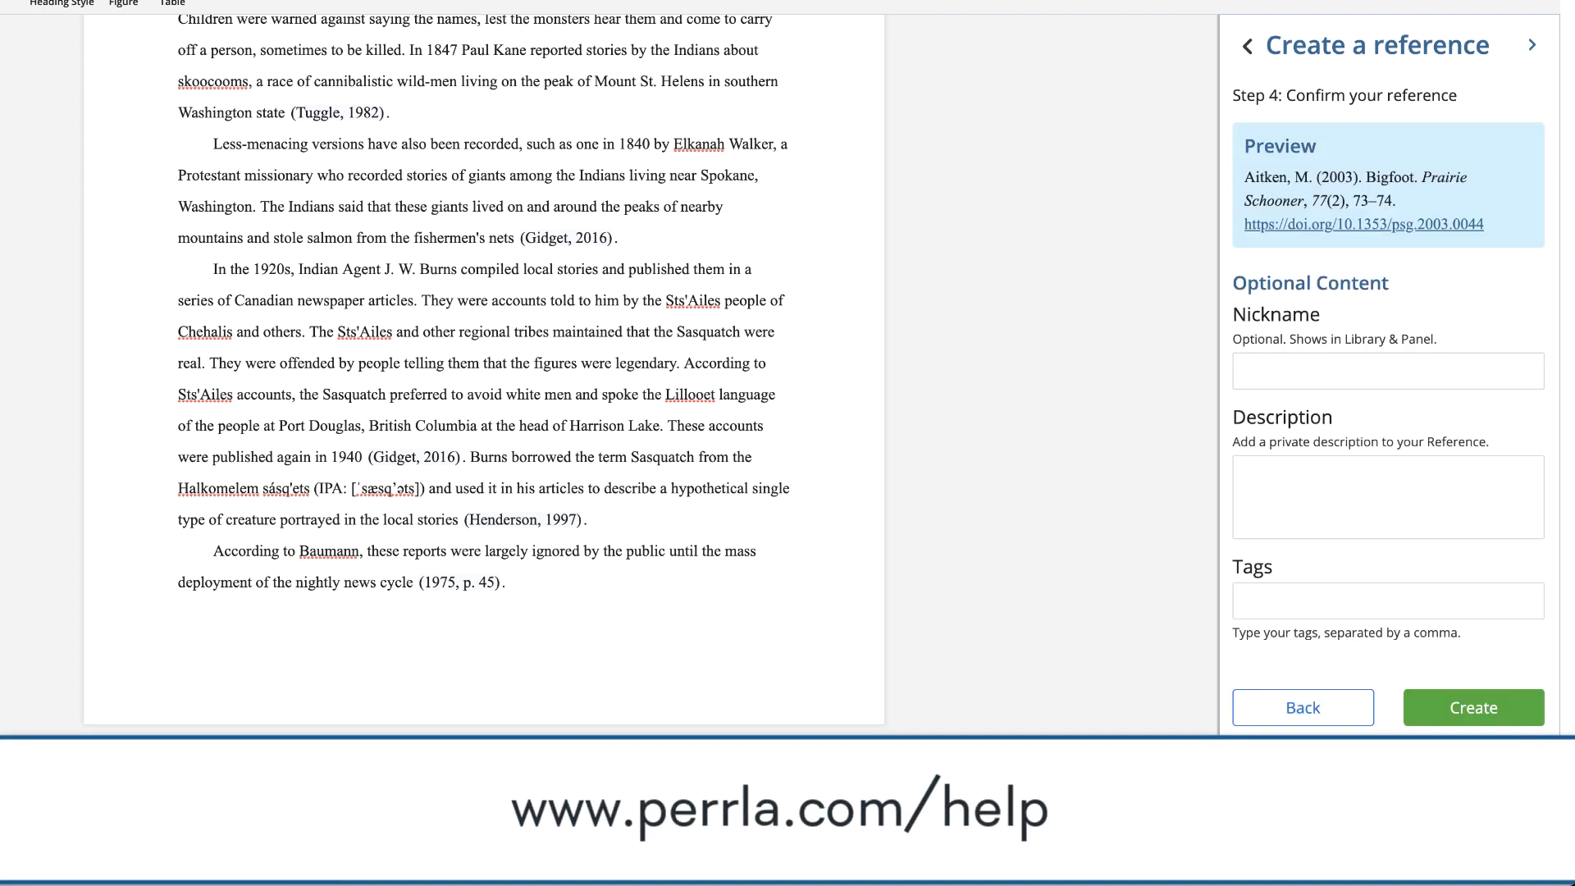
pyautogui.click(1474, 714)
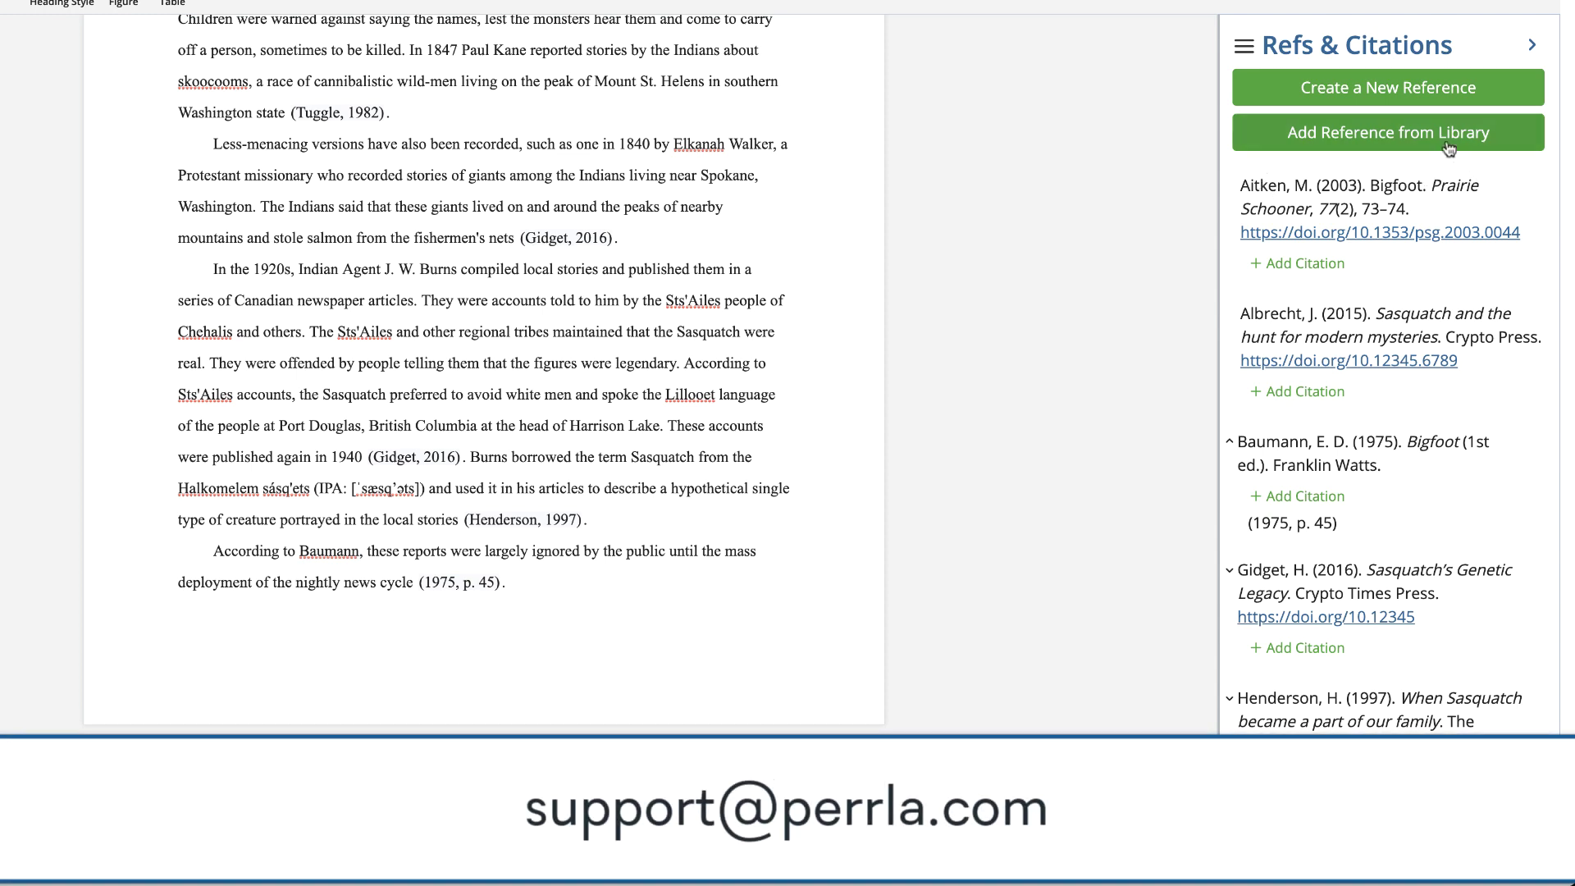
# Start another new reference and look up works matching "Sasquatch"
pyautogui.click(1381, 90)
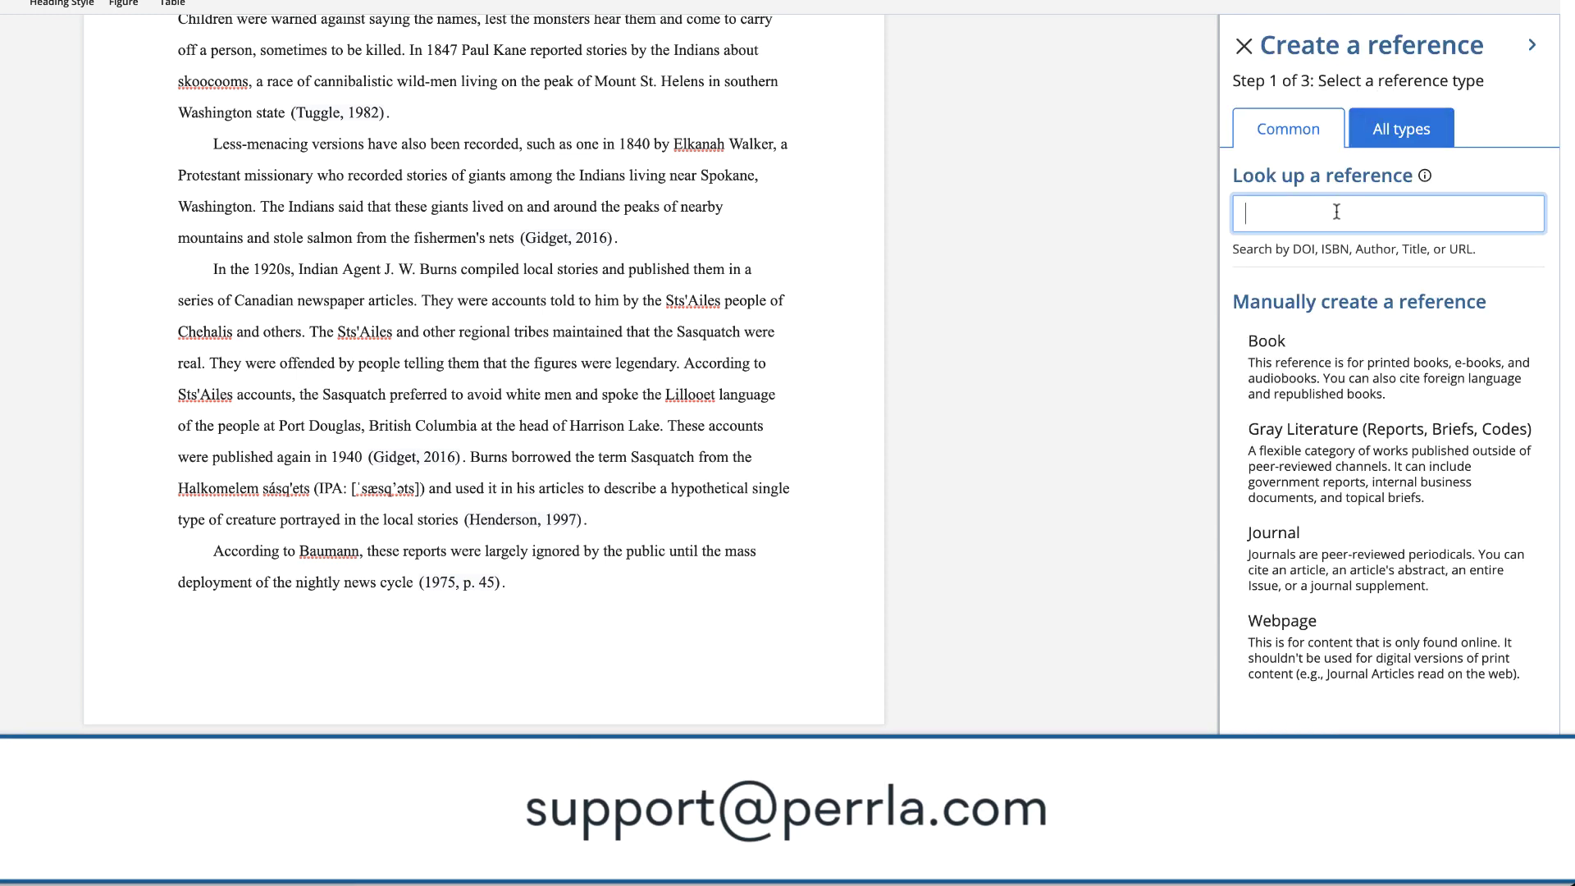
pyautogui.write('Sasquatch')
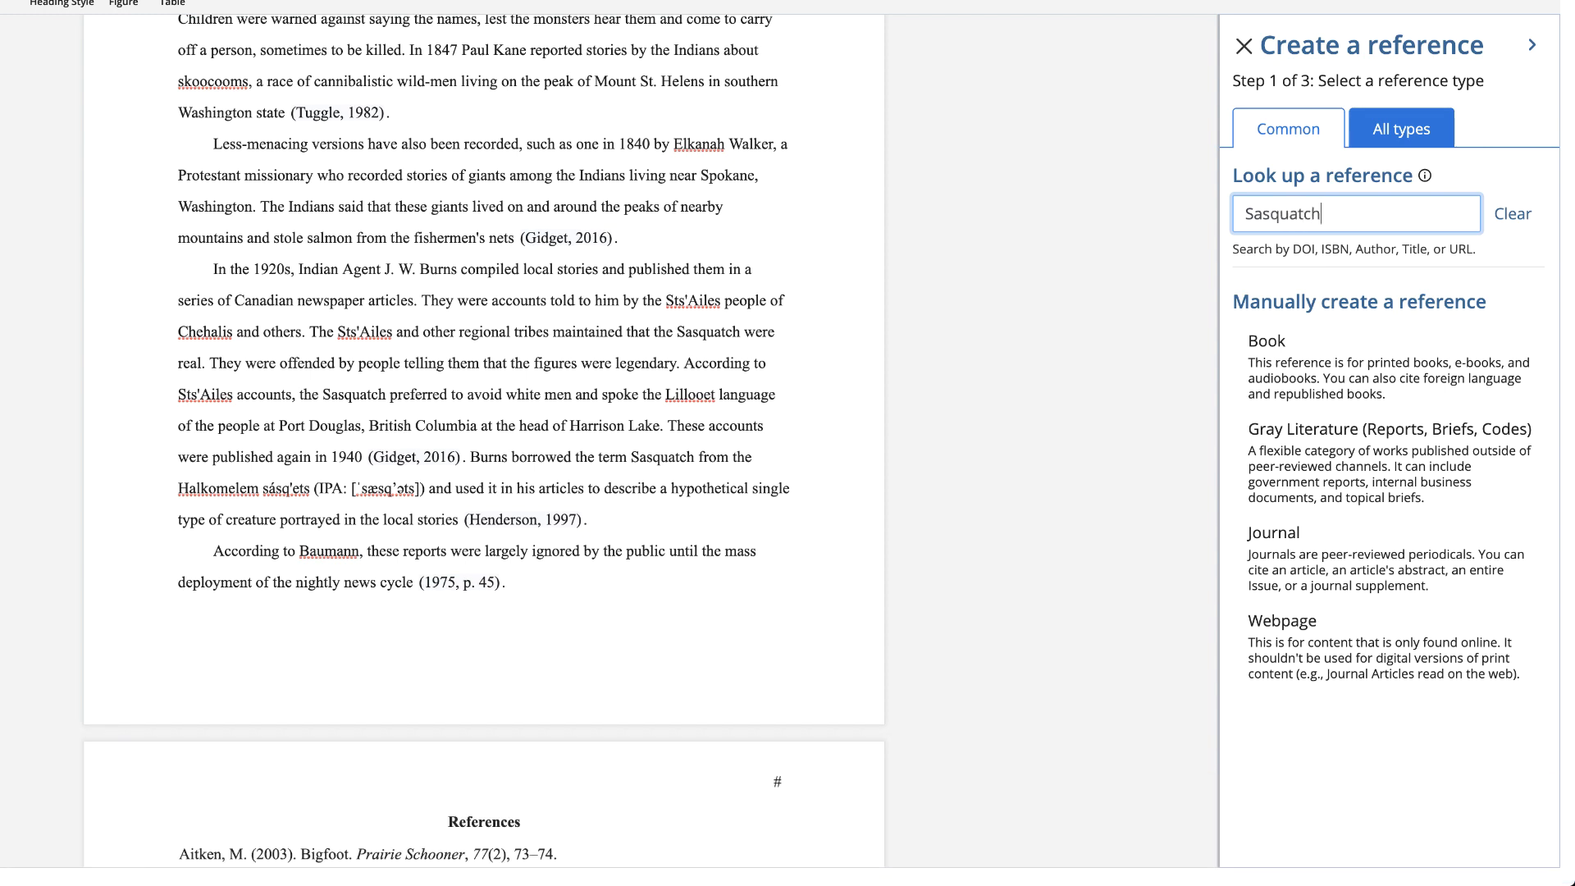
pyautogui.press('Return')
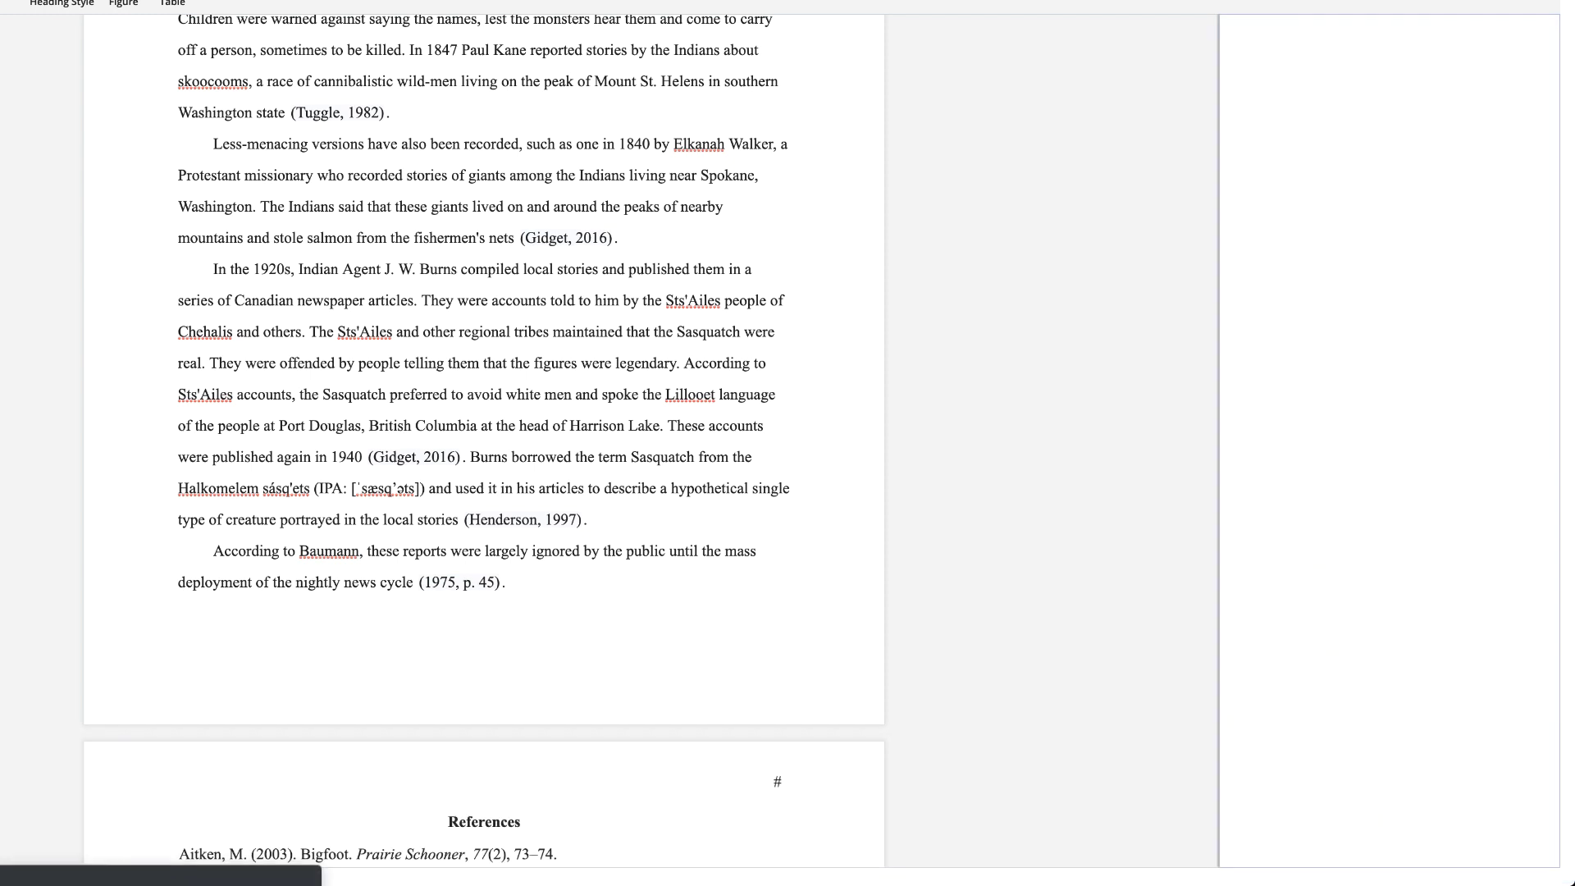